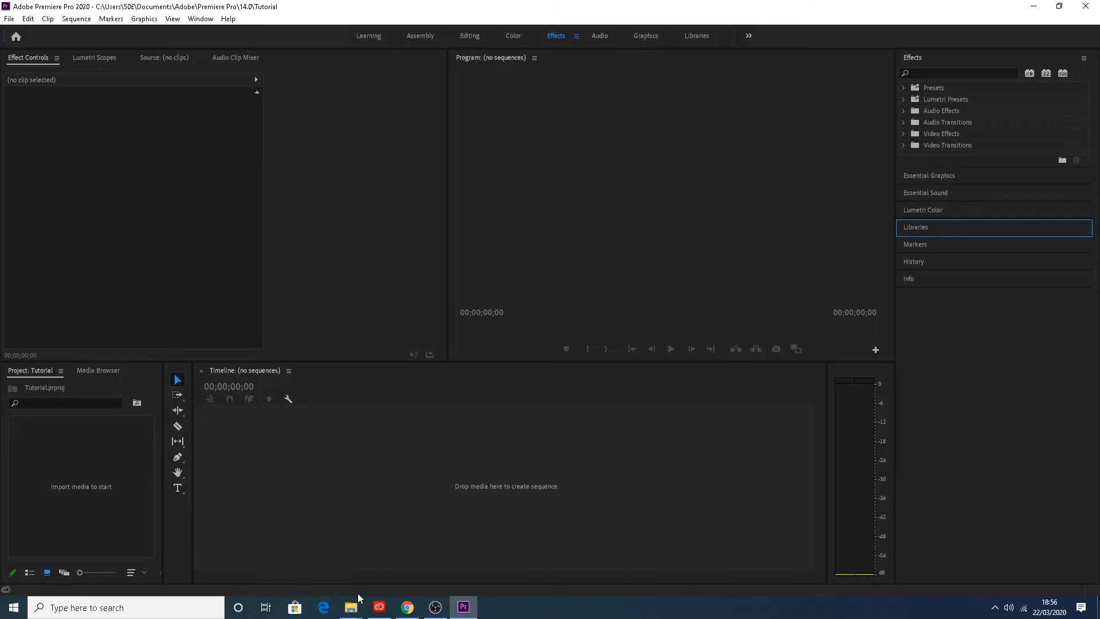
- Import the MVI video clips from the "more footage" folder into the project
left_click(353, 607)
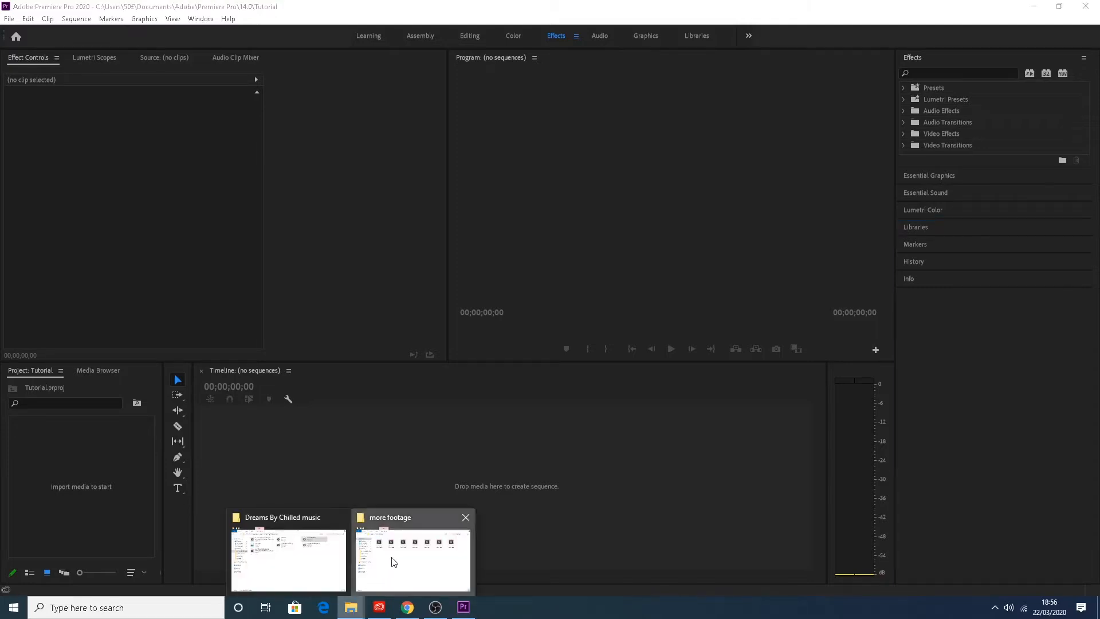
left_click(388, 561)
left_click_drag(986, 184, 85, 456)
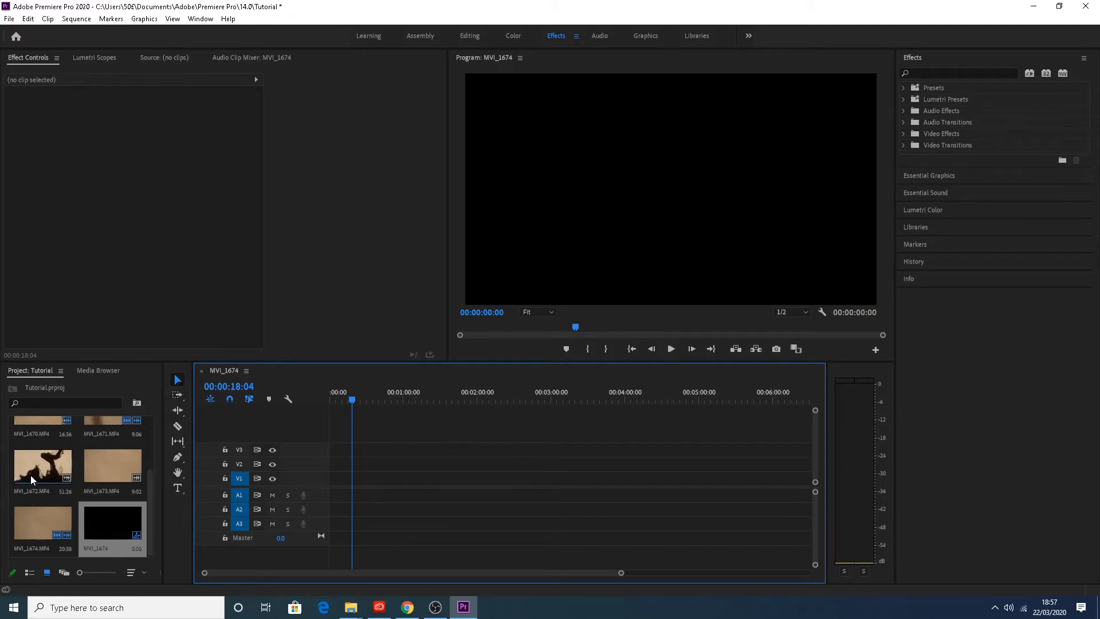
- Place MVI_1672.MP4 at the start of the MVI_1674 sequence, changing the sequence settings to match the clip
left_click_drag(25, 476, 343, 418)
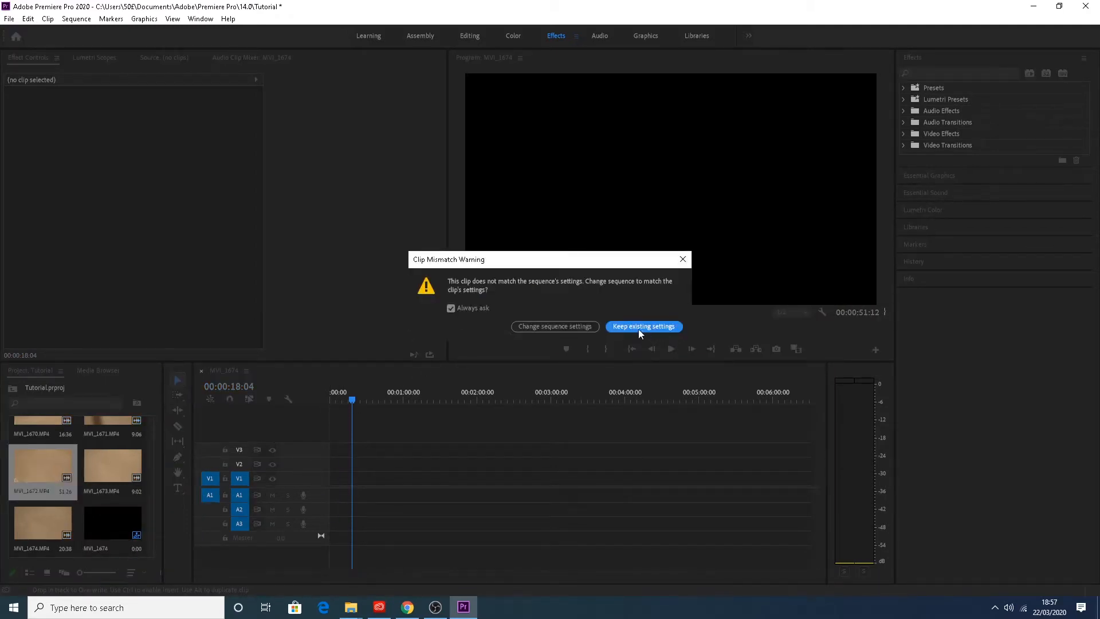
left_click(577, 330)
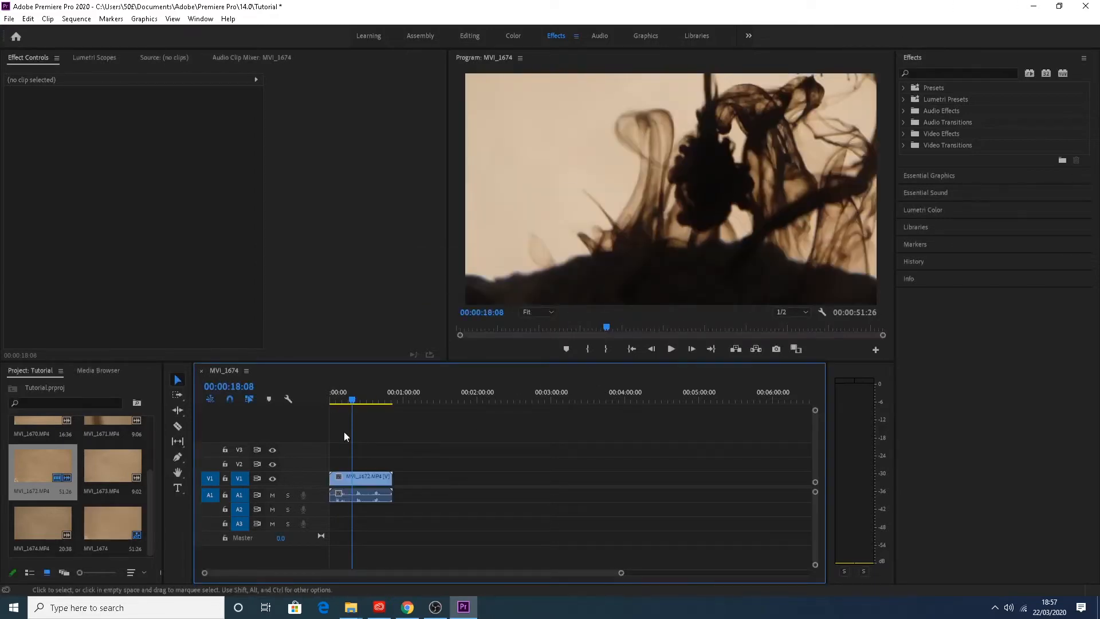
- Cut the MVI_1672.MP4 clip down to a 00:00:04:14 section at the sequence start and play it back
left_click_drag(347, 400, 290, 414)
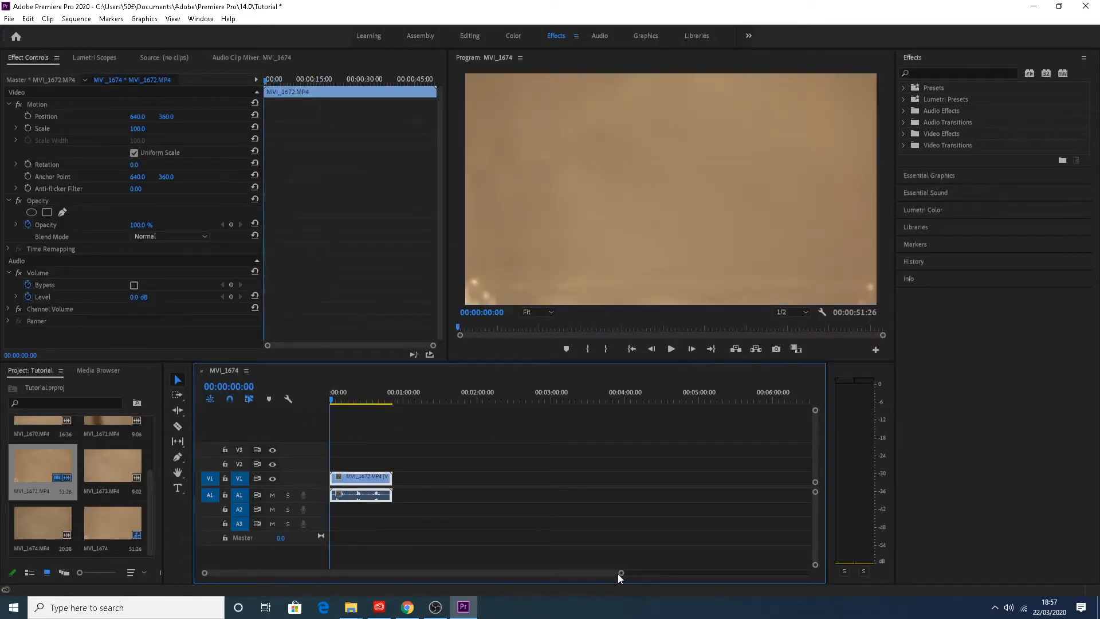
left_click_drag(619, 572, 406, 573)
mouse_move(337, 403)
left_mouse_down()
mouse_move(365, 397)
mouse_move(356, 400)
left_mouse_up()
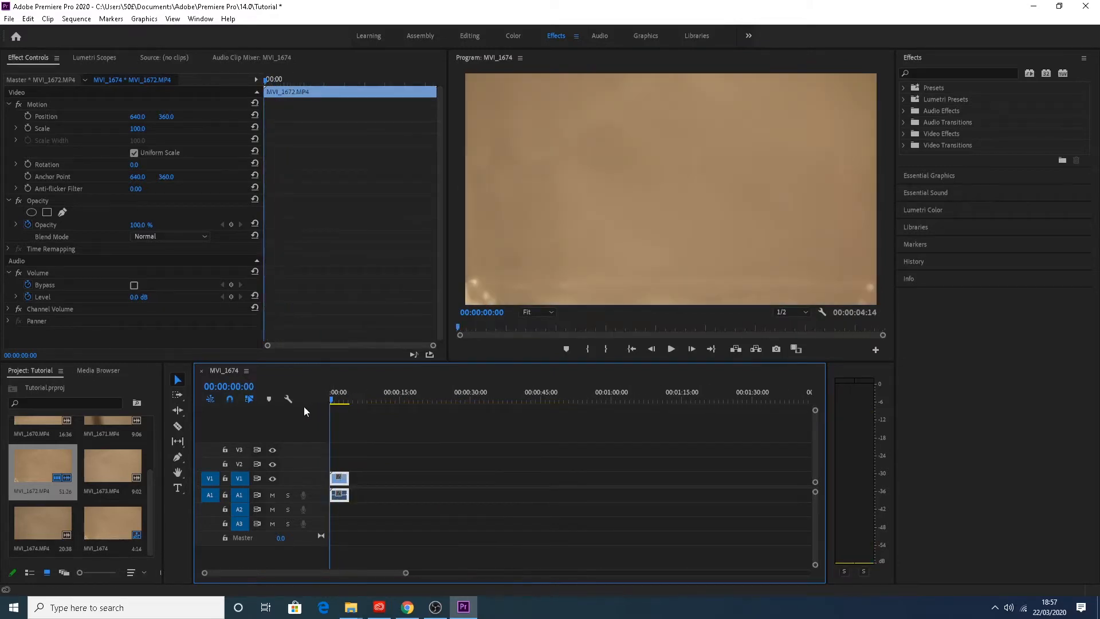
key("space")
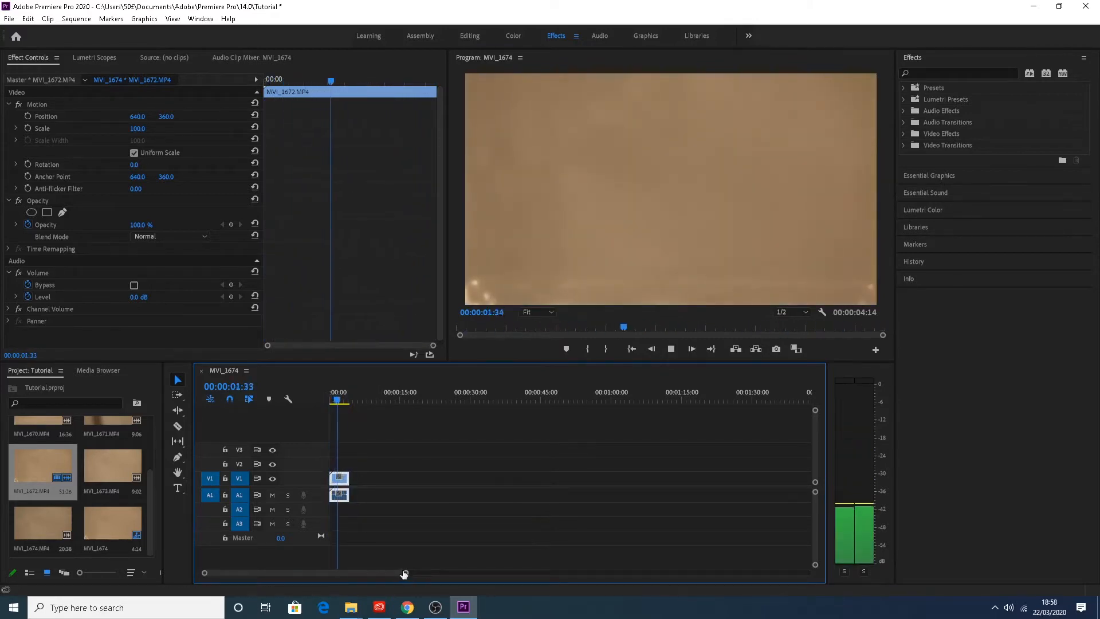
left_click_drag(405, 574, 251, 573)
key("space")
- Trim the clip to the ink drop so it spans from the sequence start to 00:00:02:27, and park the playhead at 00:00:01:29
left_click_drag(476, 399, 489, 408)
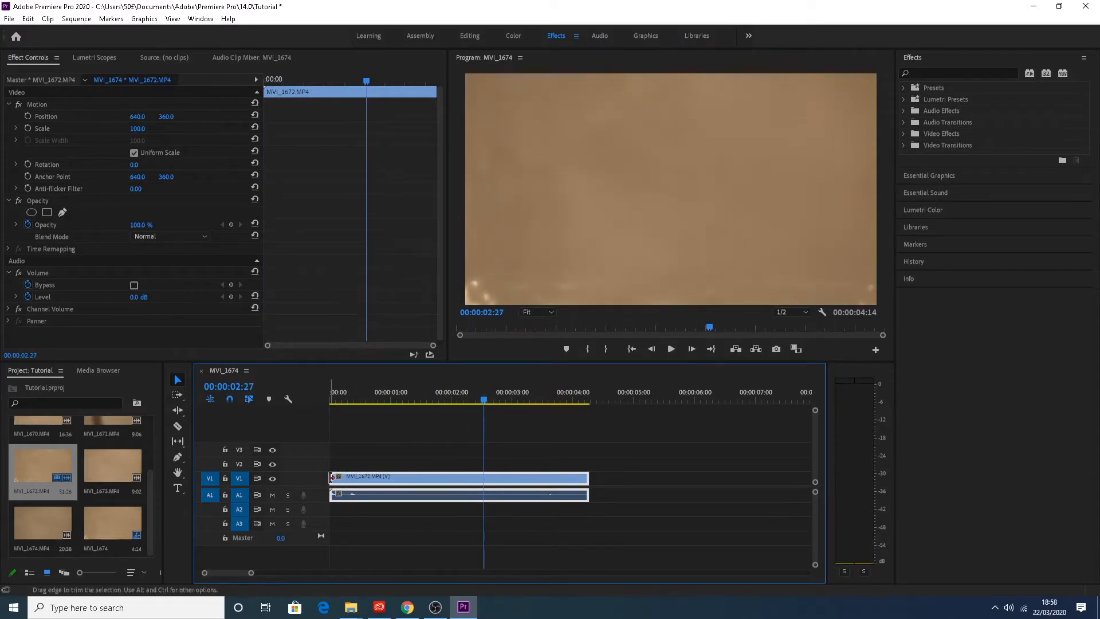
left_click_drag(332, 476, 486, 477)
left_click_drag(570, 478, 483, 478)
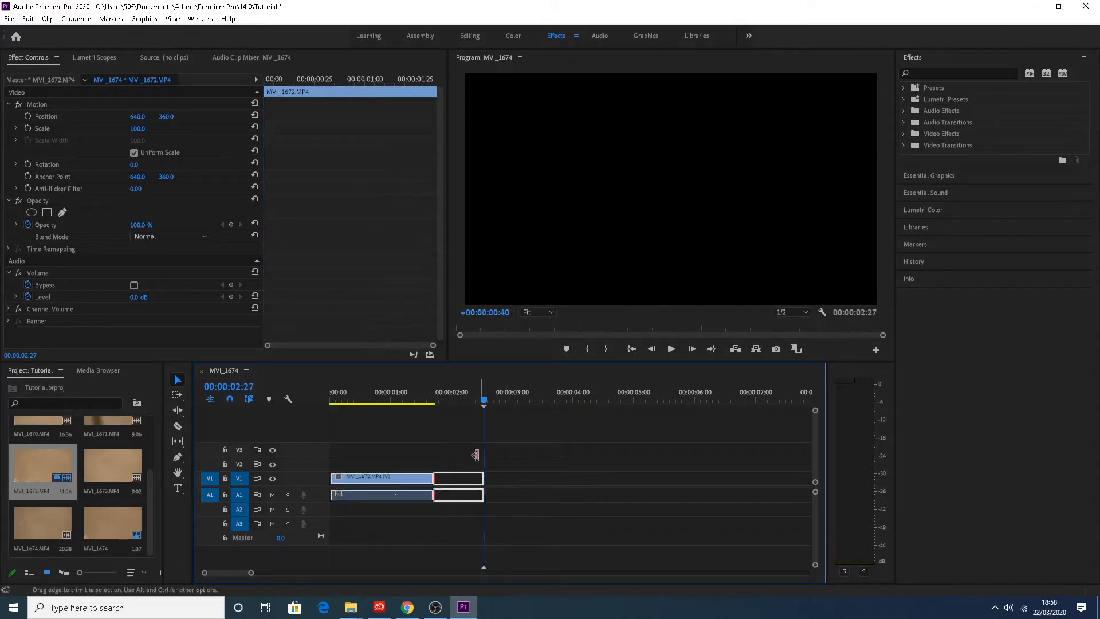
left_click_drag(487, 395, 444, 396)
left_click_drag(371, 410, 425, 404)
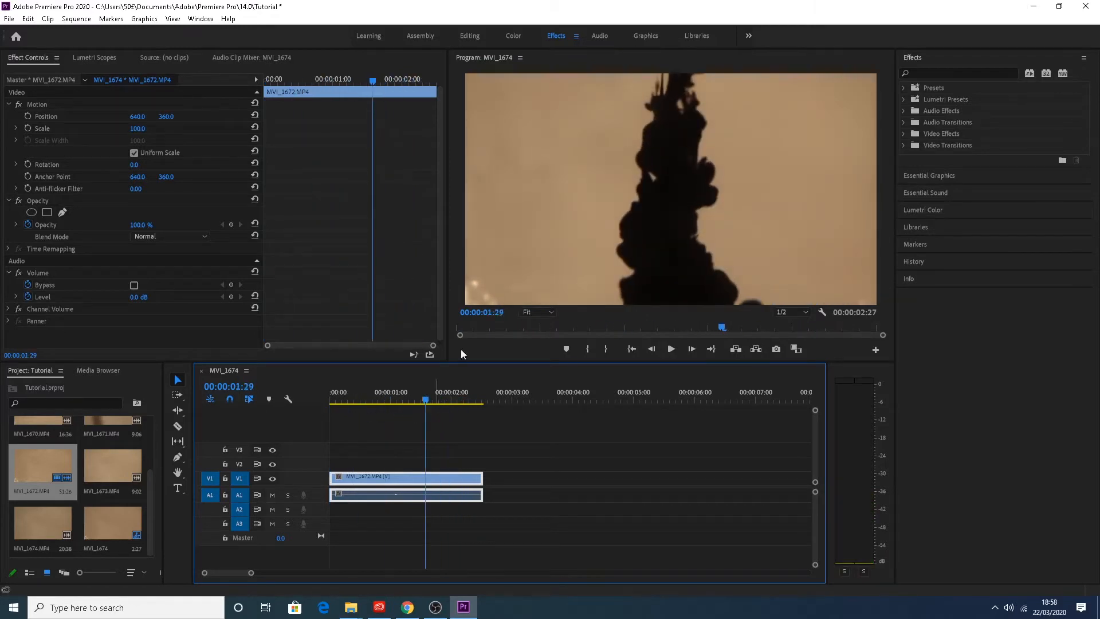
- Apply the Luma Key effect to the MVI_1672.MP4 clip and place the clip's video on track V2
left_click(927, 70)
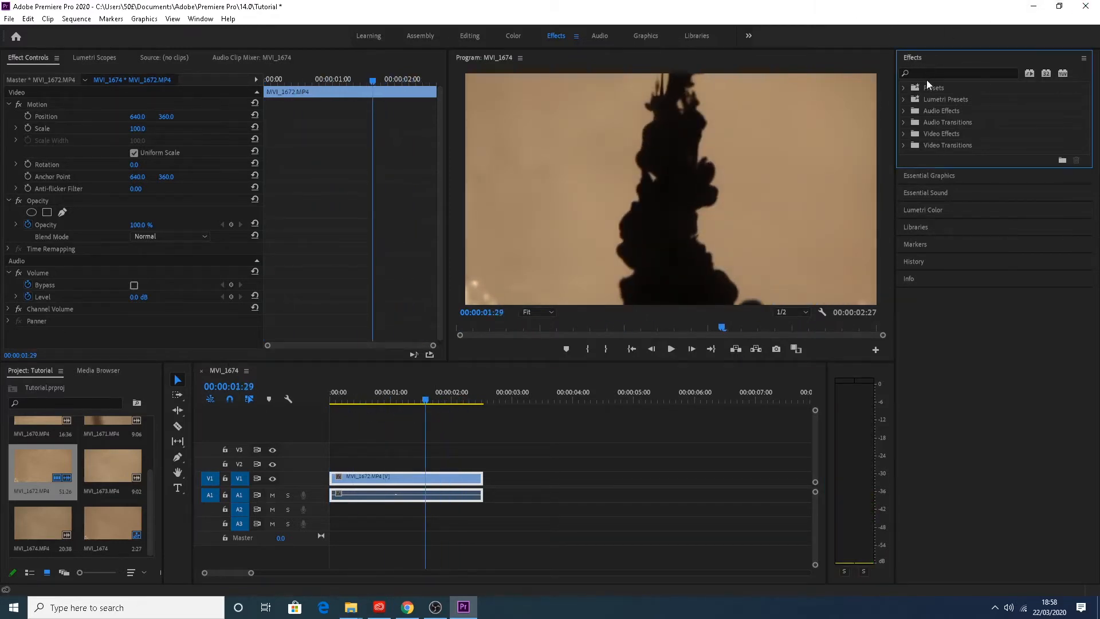
left_click(917, 70)
type("k")
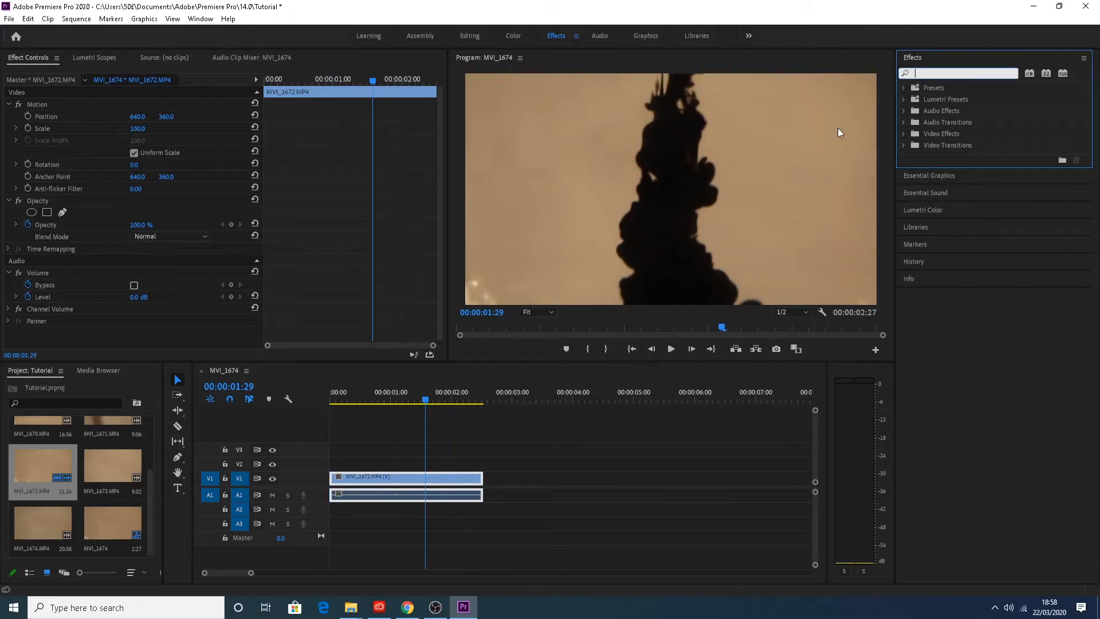
type("uma")
key("BackSpace")
key("BackSpace")
key("BackSpace")
key("BackSpace")
type("luma")
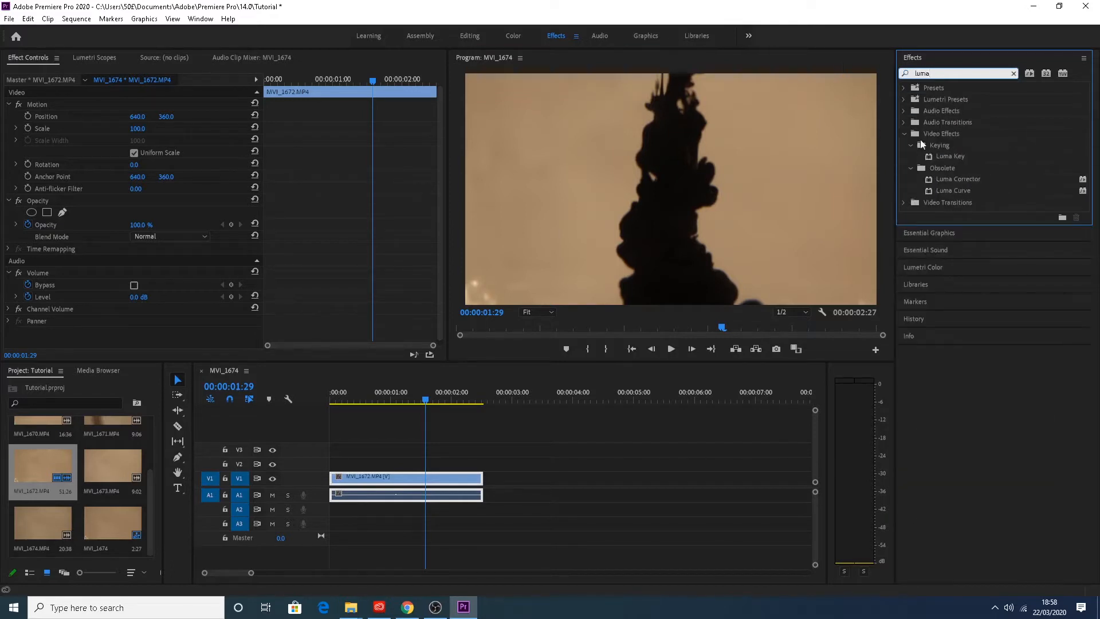
left_click_drag(945, 156, 400, 466)
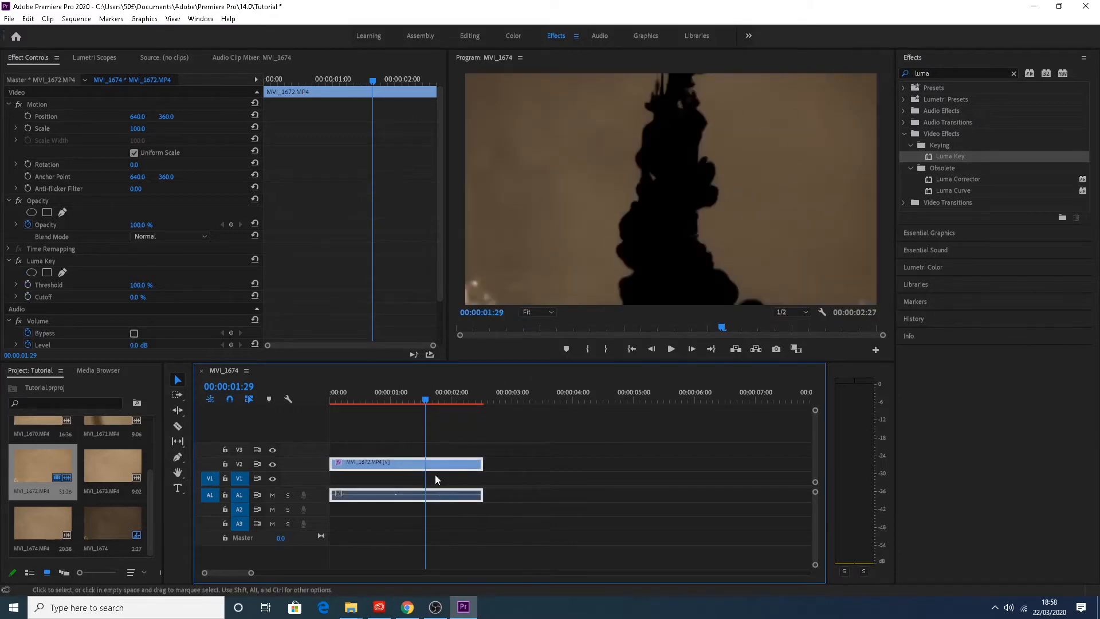
- Create a bright green color matte at 1280 × 720 and 50 fps with the default name
left_click(9, 18)
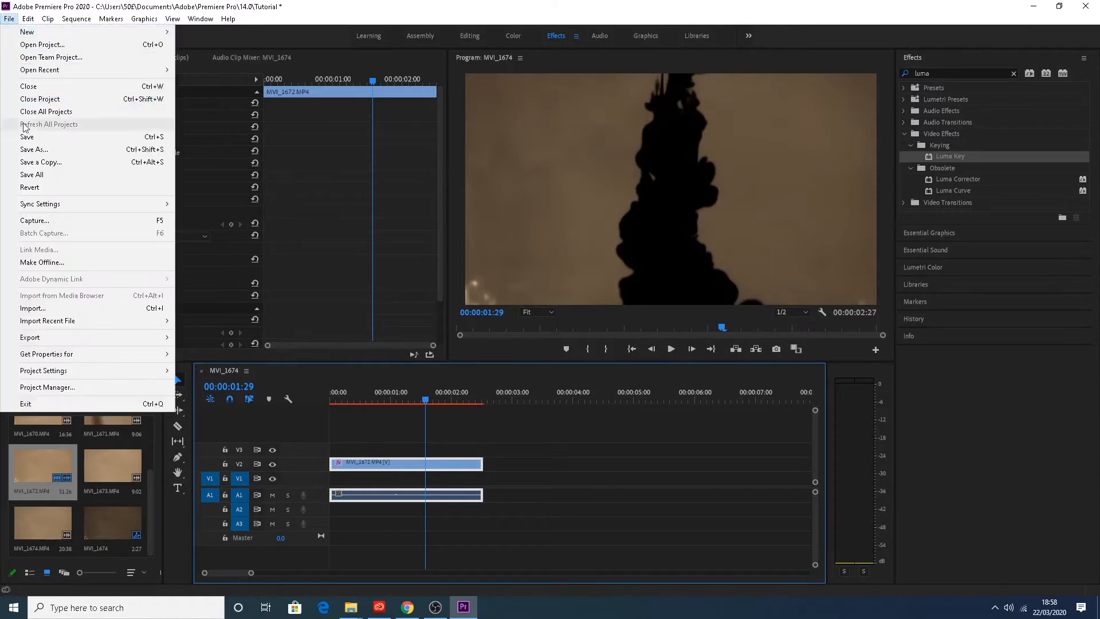
mouse_move(34, 32)
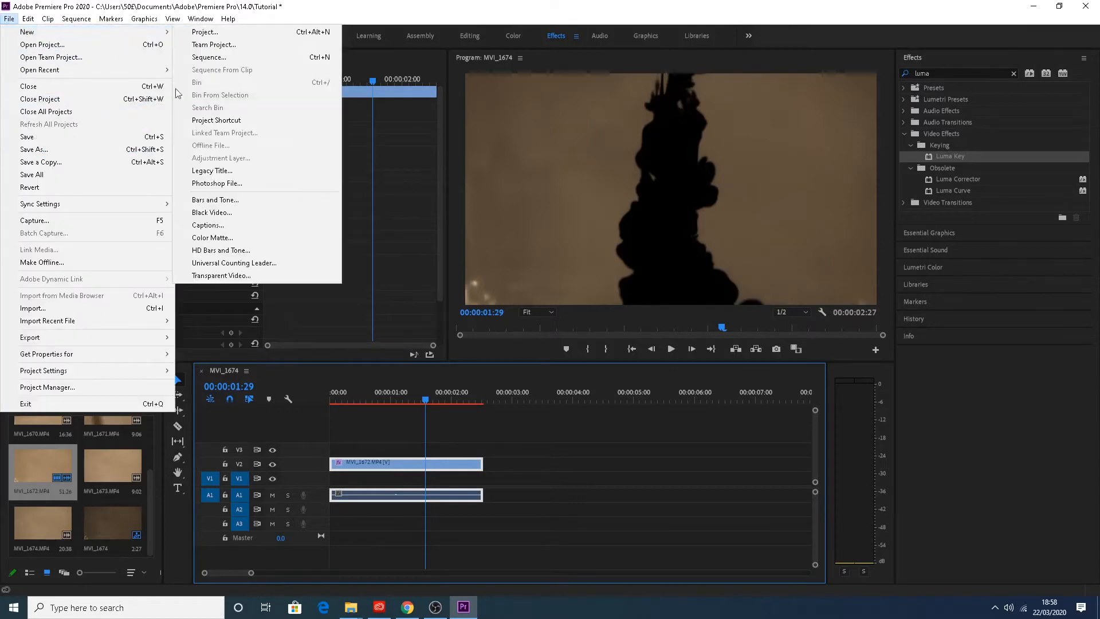
left_click(222, 237)
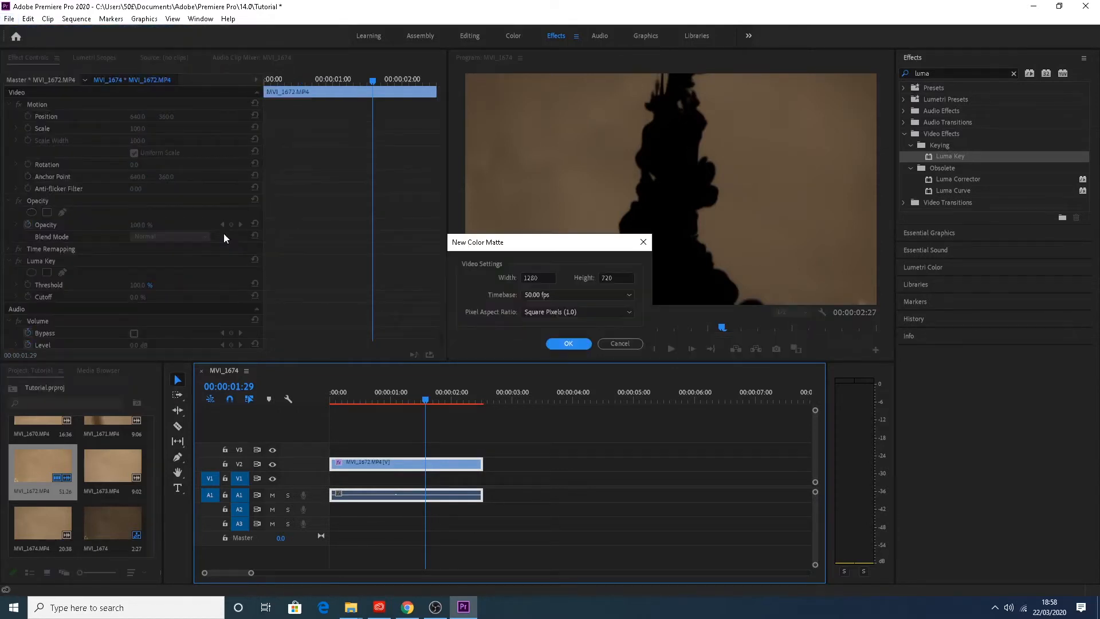
left_click(567, 342)
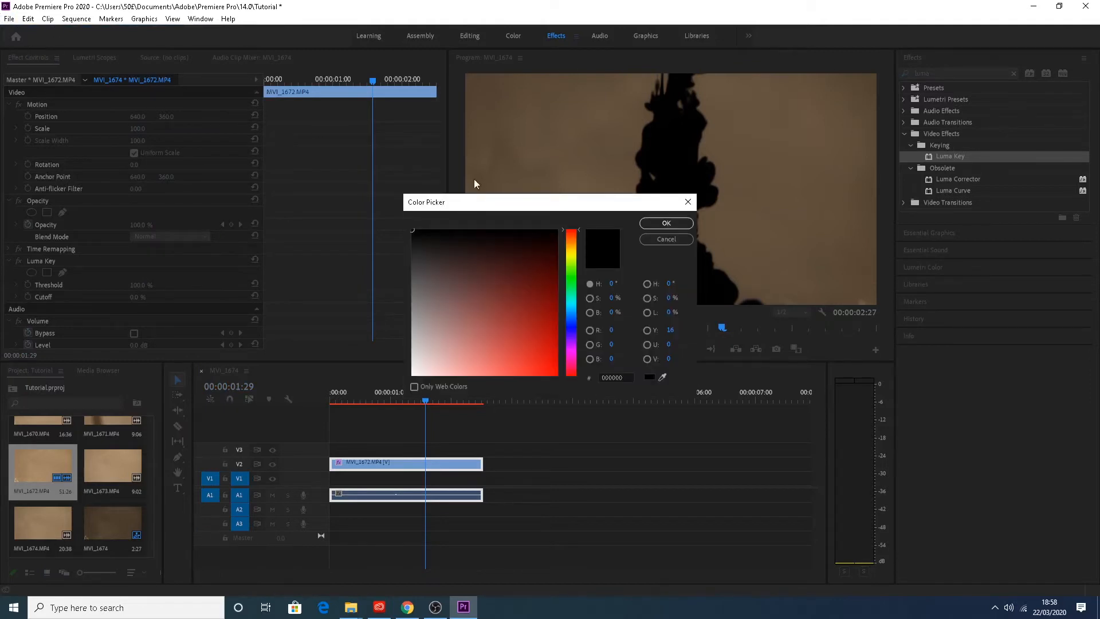
left_click(570, 266)
mouse_move(545, 284)
left_mouse_down()
mouse_move(560, 329)
mouse_move(554, 381)
left_mouse_up()
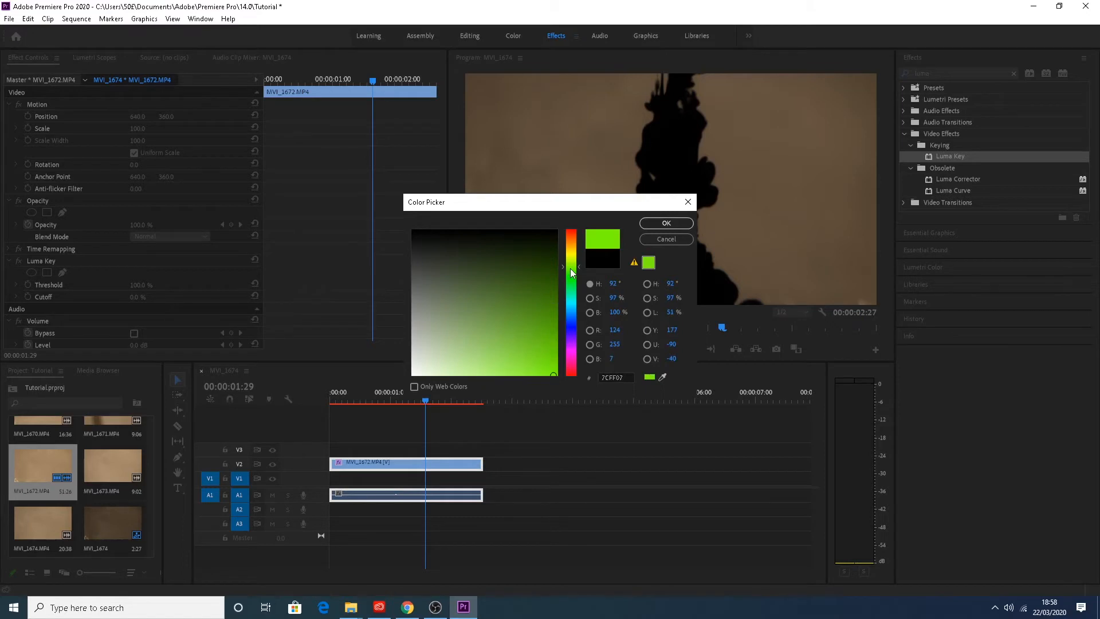
left_click_drag(570, 268, 571, 273)
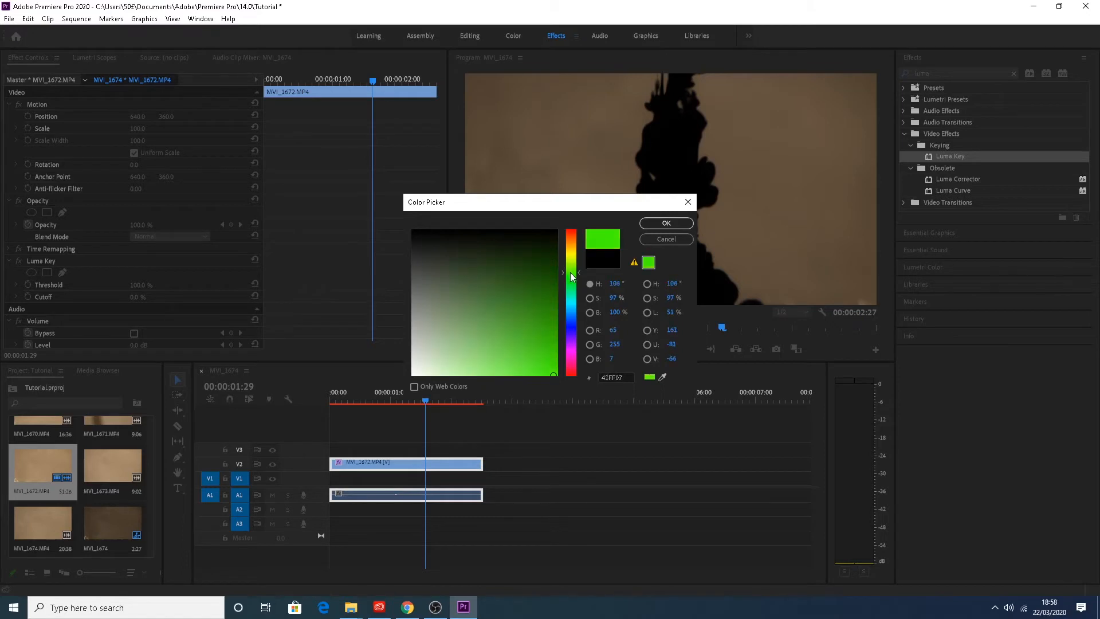
left_click(650, 223)
left_click(521, 321)
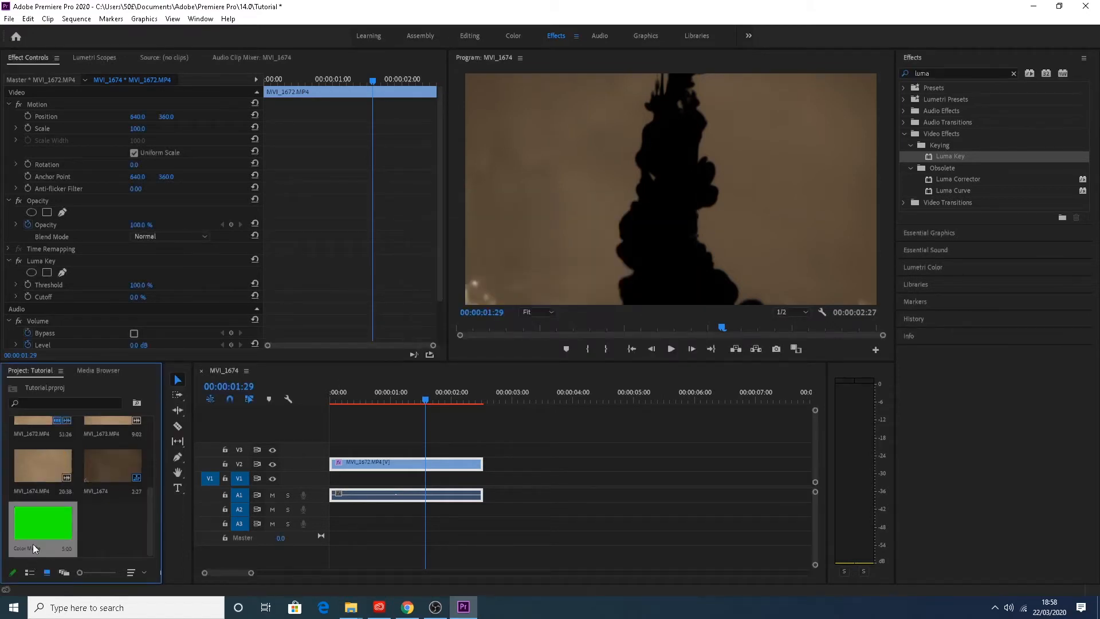
- Put the green matte on V1 beneath the ink clip, trimmed to the same length, and nest the clips together
left_click_drag(33, 545, 324, 487)
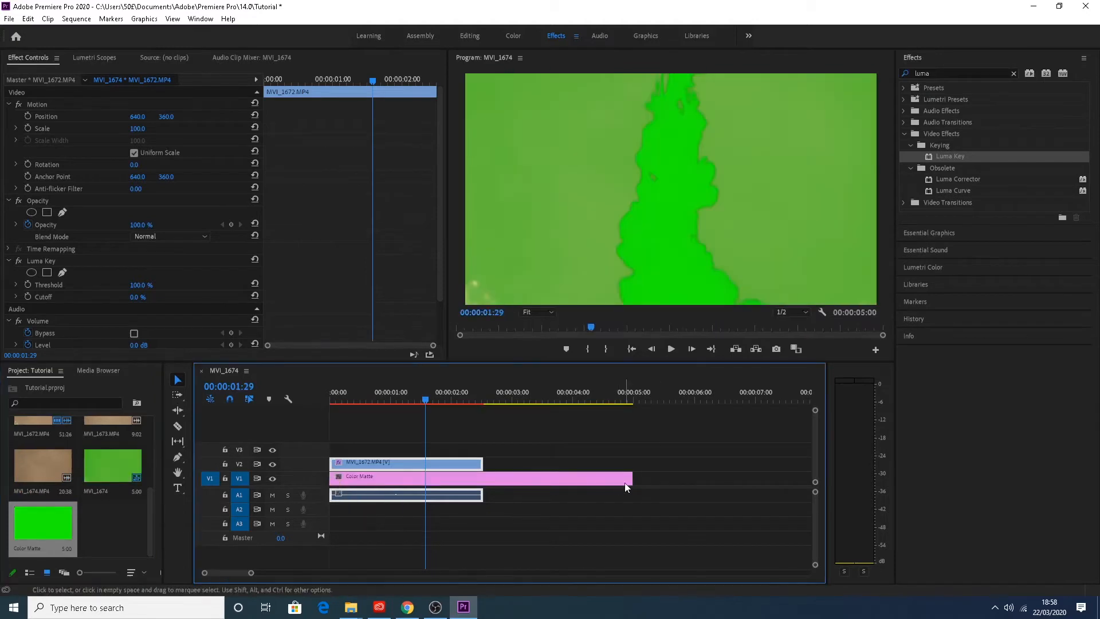
left_click_drag(625, 482, 482, 484)
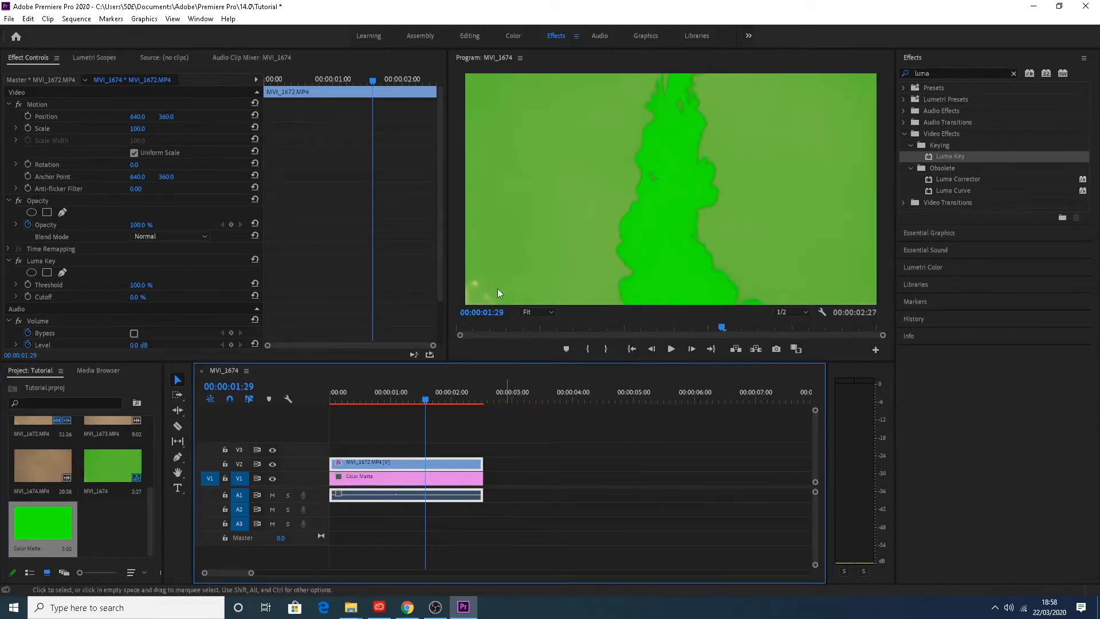
left_click_drag(583, 412, 447, 473)
right_click(447, 474)
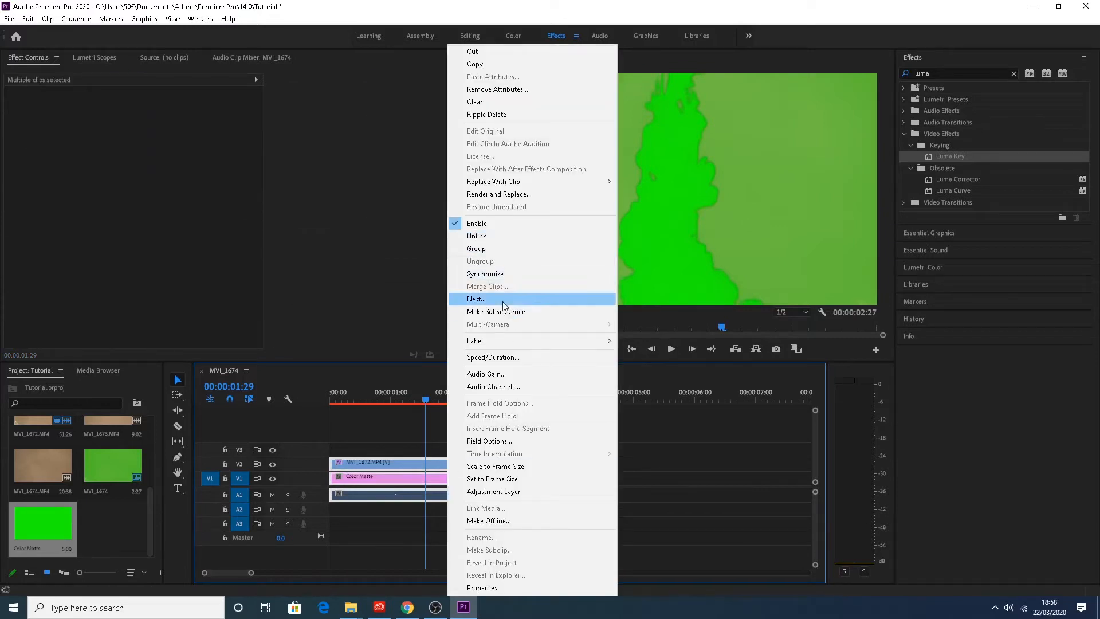
left_click(476, 299)
left_click(517, 312)
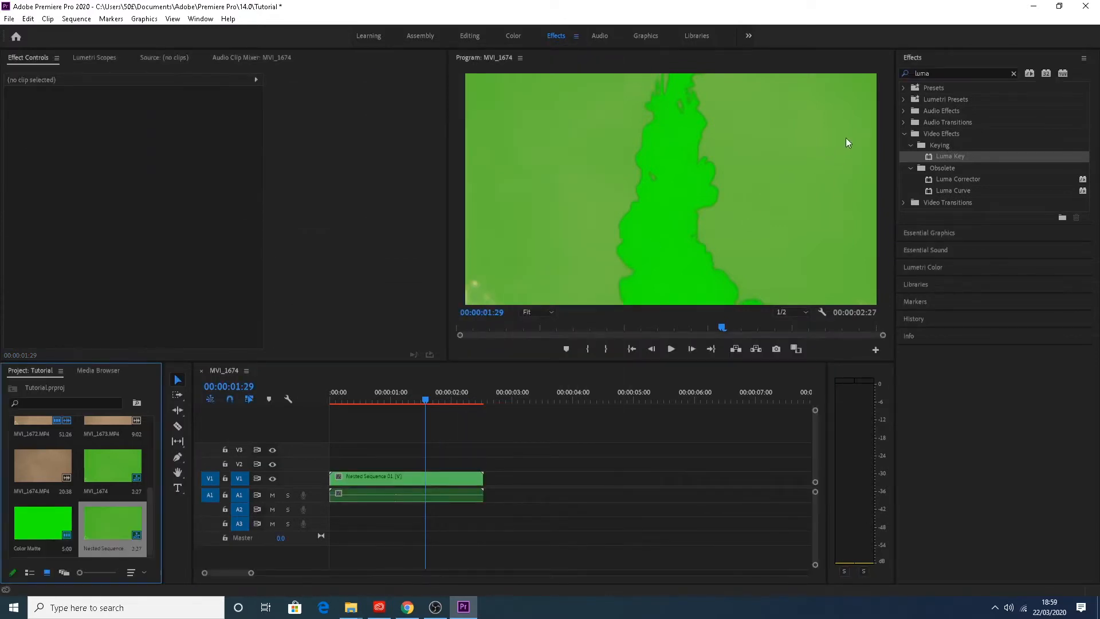
- Find the Ultra Key effect and apply it to the nested sequence in the timeline
left_click(941, 72)
key("BackSpace")
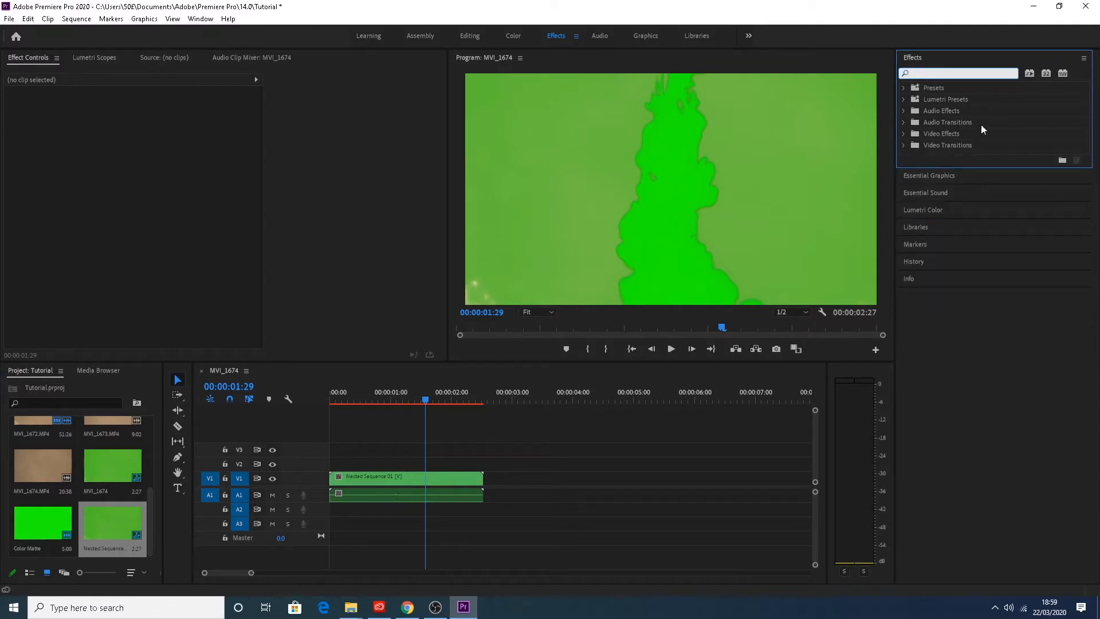
type("ukltr")
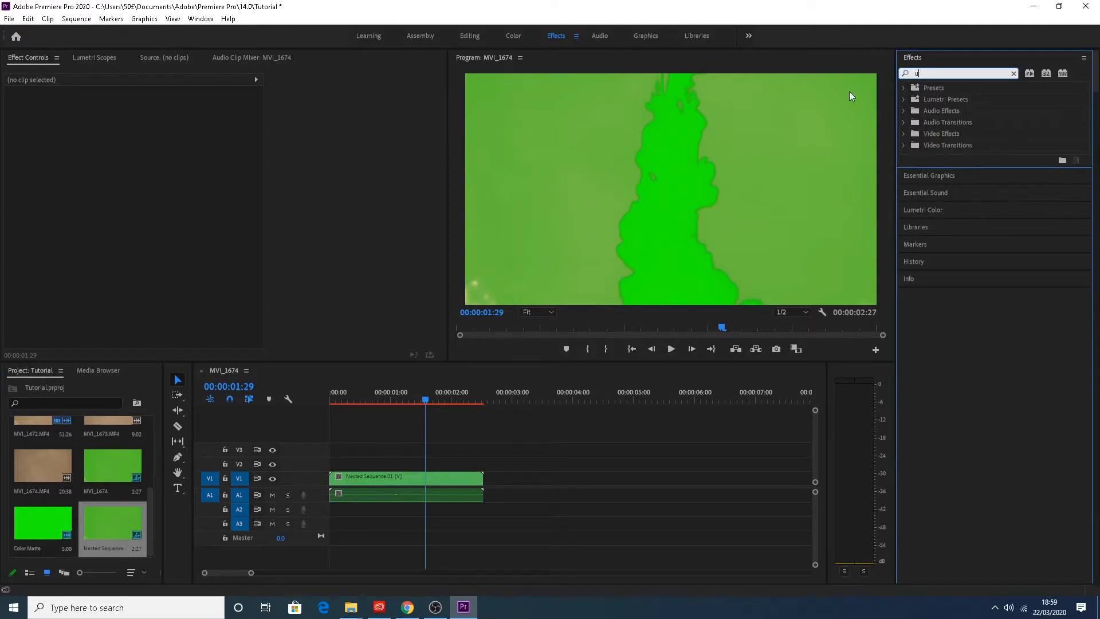
key("BackSpace")
type("ltra")
left_click_drag(851, 213, 401, 476)
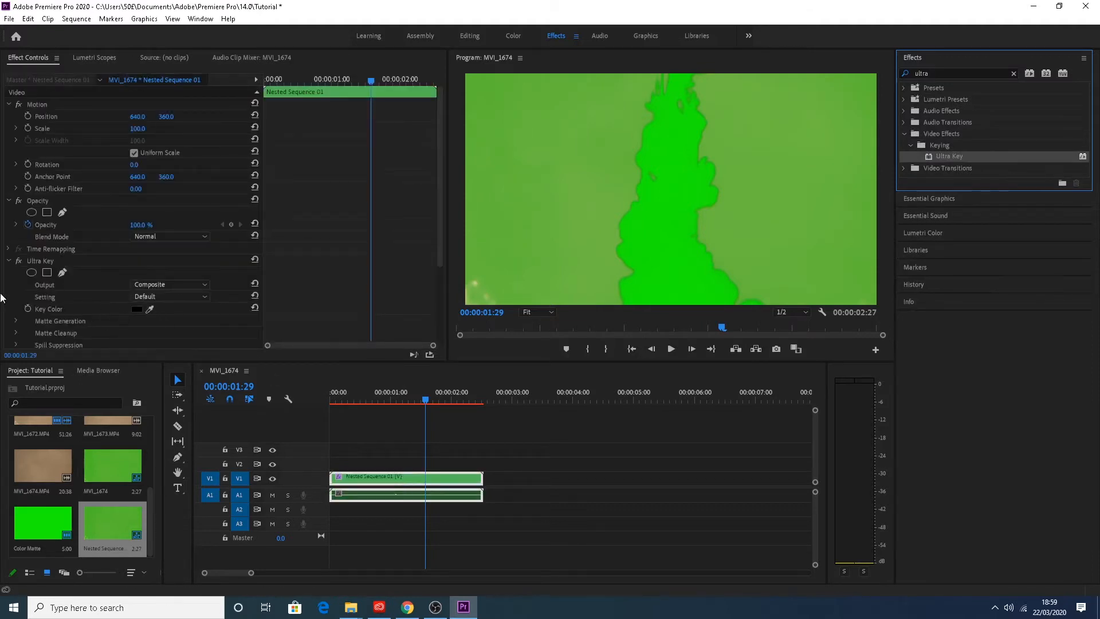
- Sample the green ink shape as the Ultra Key key color and set the effect's output to Alpha Channel
left_click(150, 309)
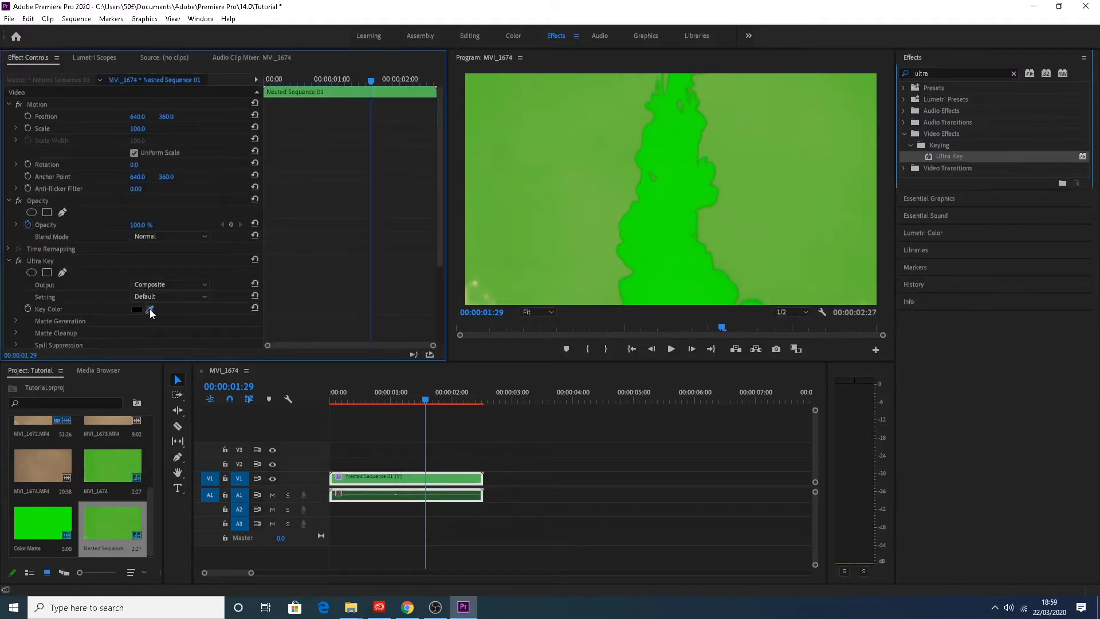
left_click(662, 198)
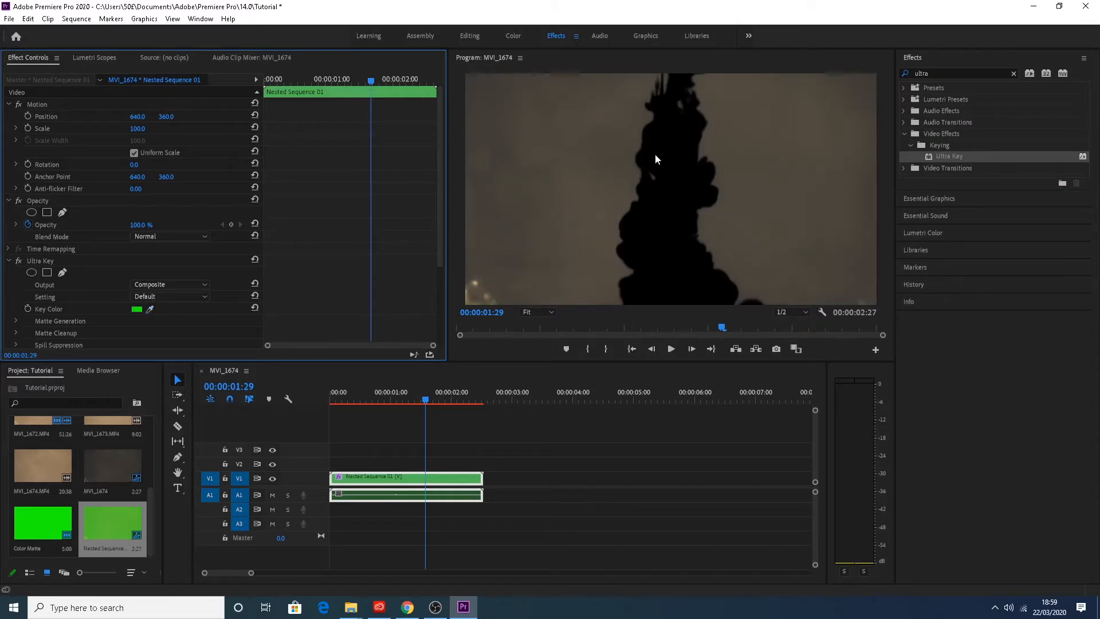
left_click(154, 283)
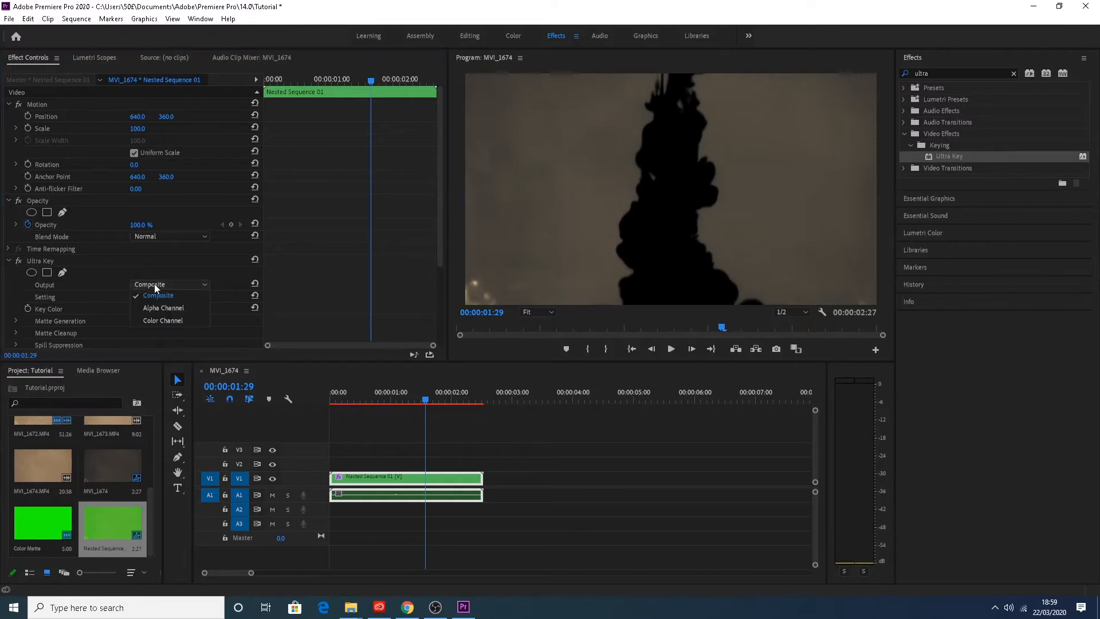
left_click(180, 311)
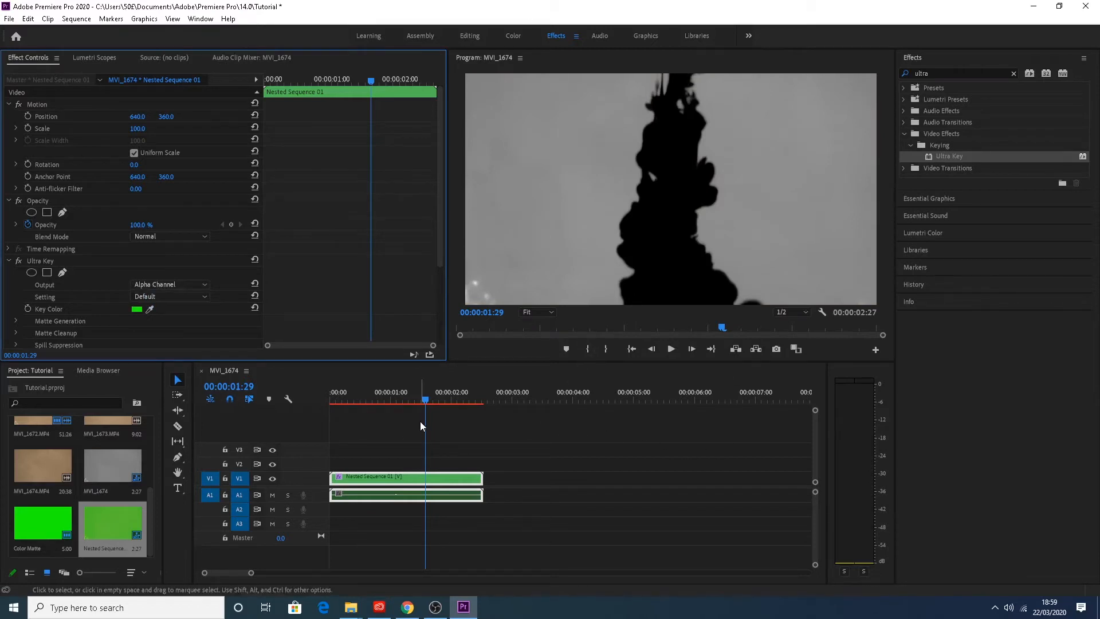
- Move the playhead to 00:00:00:46 and switch to the Color workspace
left_click_drag(429, 399, 386, 424)
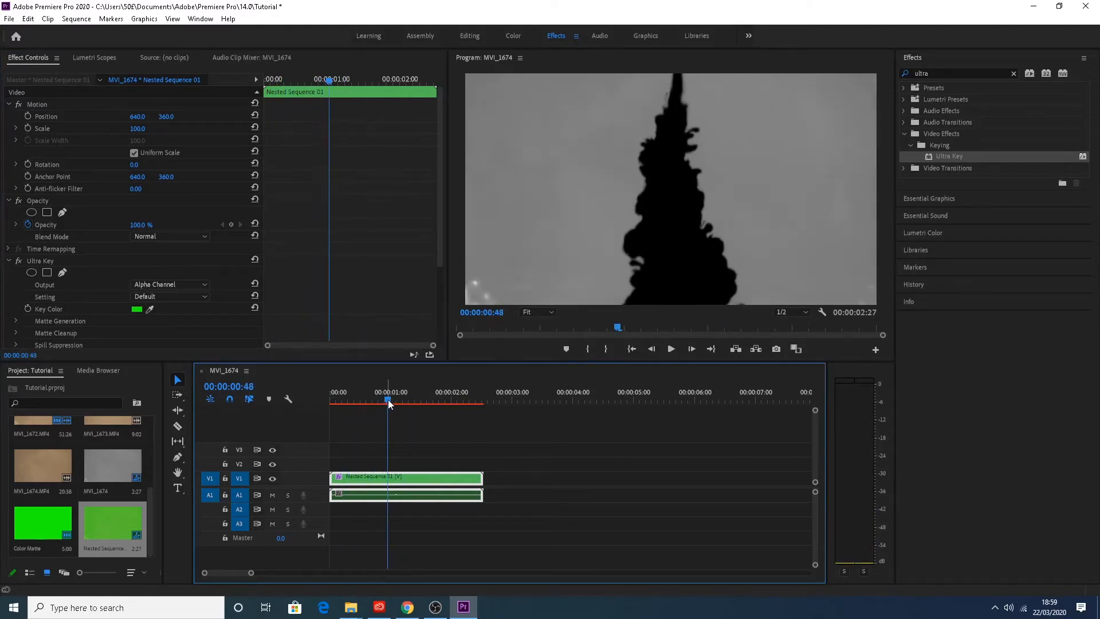
mouse_move(387, 402)
left_mouse_down()
mouse_move(345, 407)
mouse_move(385, 409)
left_mouse_up()
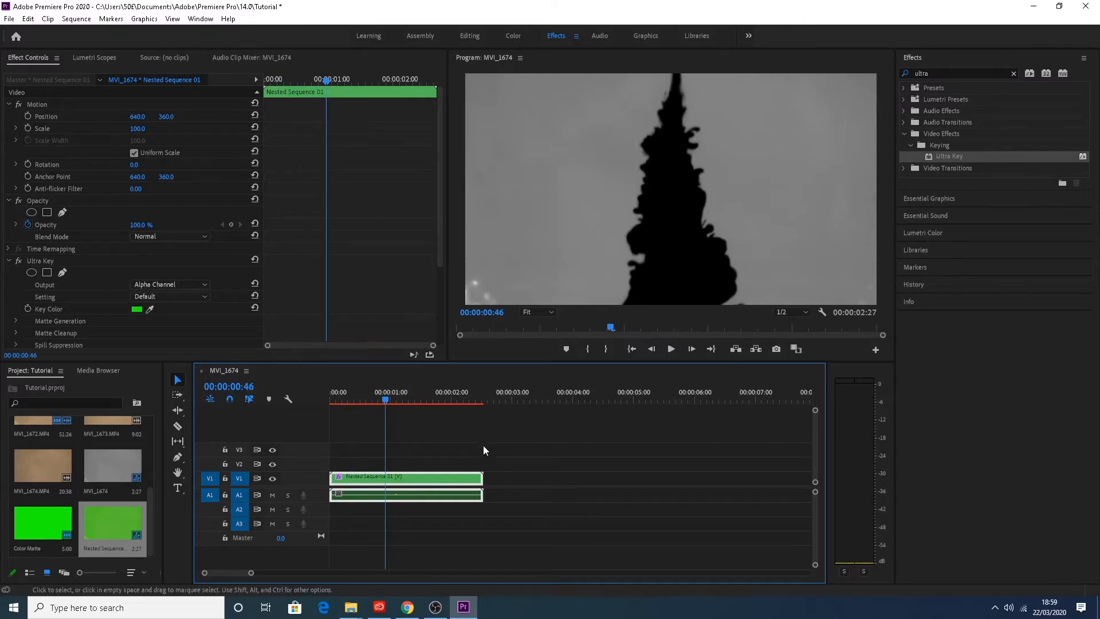
left_click(515, 35)
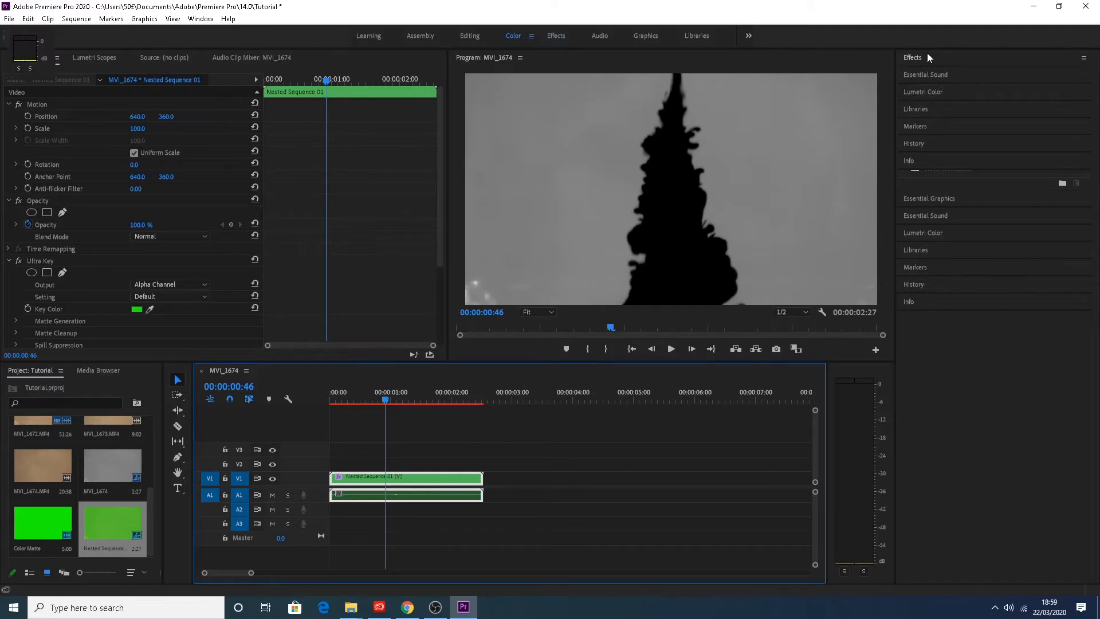
- In Lumetri Color's Basic Correction for the nested sequence, set Blacks to -100, Whites to 100 and Highlights to 100
left_click(956, 110)
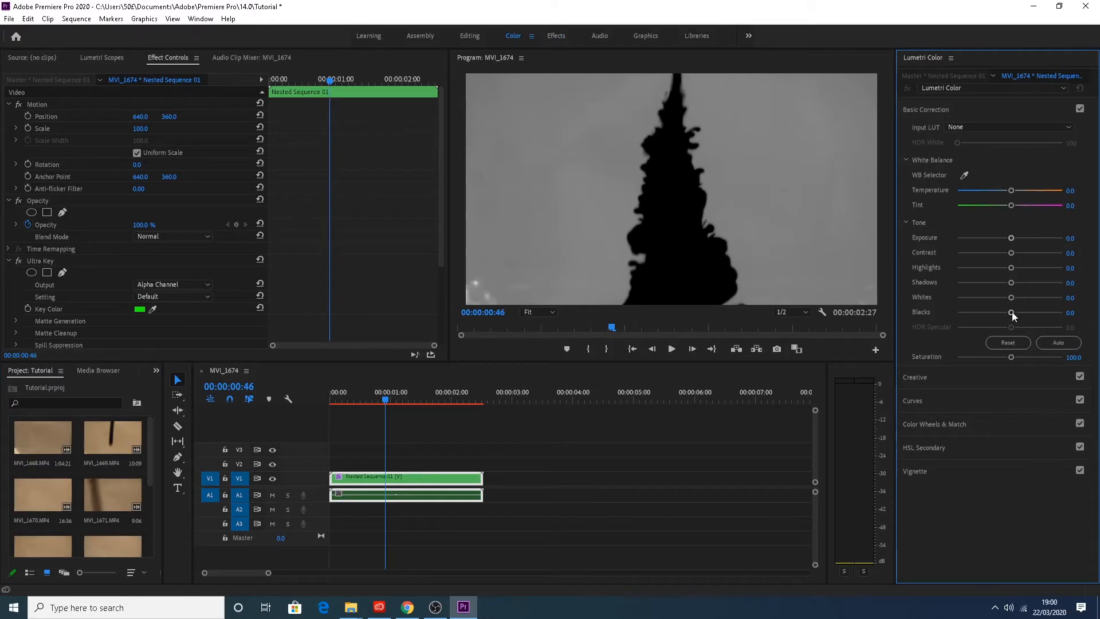
left_click_drag(1011, 311, 885, 324)
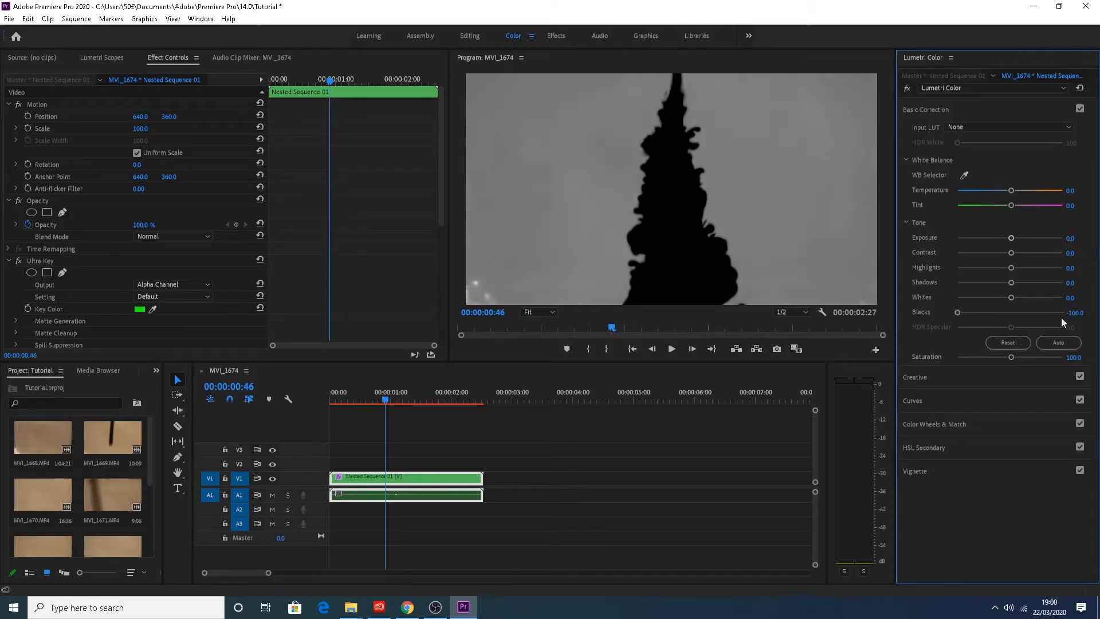
left_click_drag(1010, 298, 1051, 287)
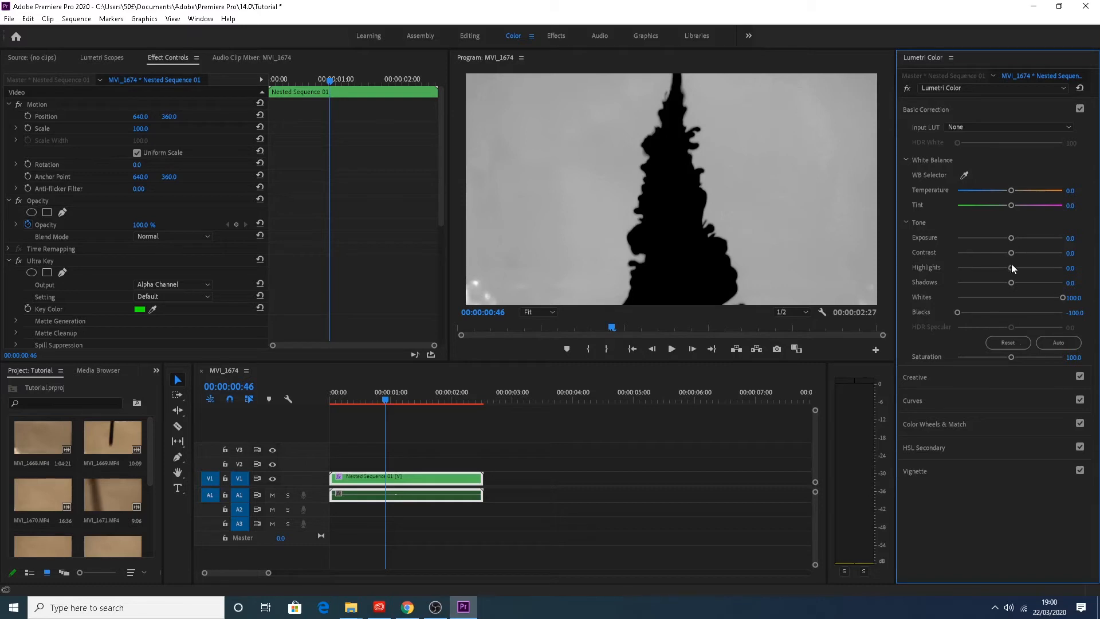
left_click_drag(1012, 268, 1065, 261)
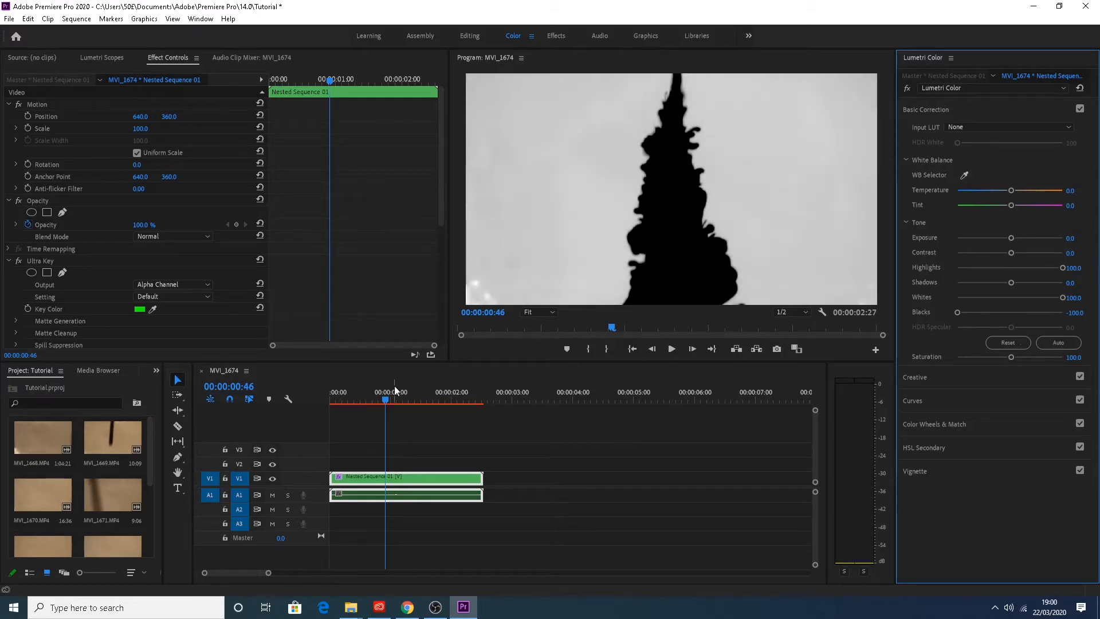
- Move the playhead to 00:00:00:34 and set the program monitor's playback resolution to Full
left_click_drag(394, 386, 371, 419)
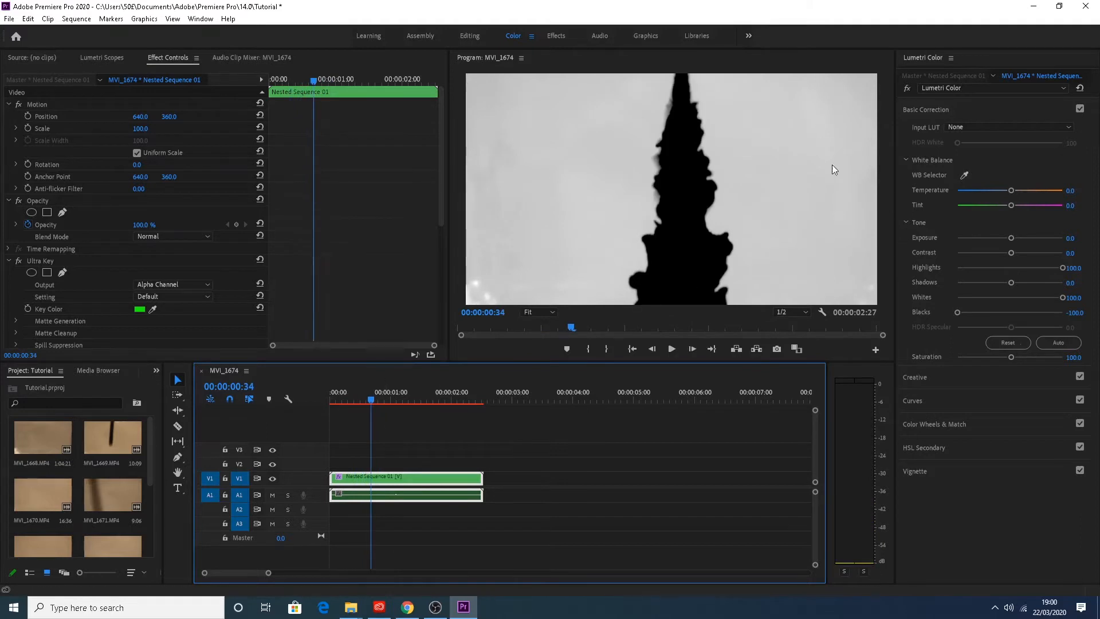
left_click(806, 313)
left_click(796, 319)
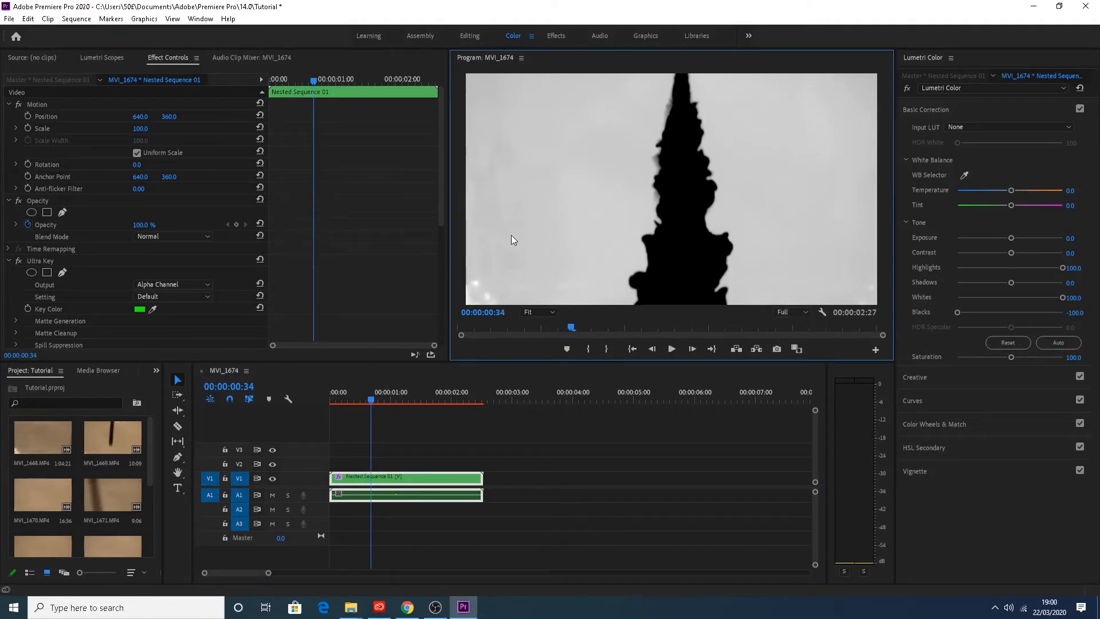
- Raise the nested sequence's Lumetri exposure to 2.9 and check the matte at several points along the clip
left_click_drag(404, 403, 393, 404)
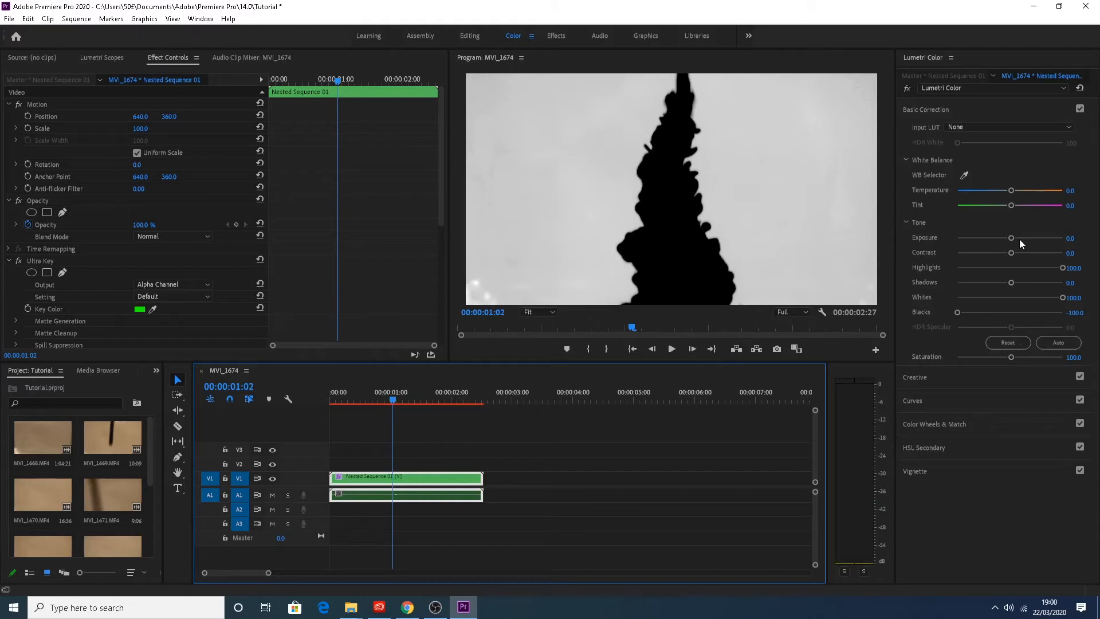
left_click_drag(1071, 238, 1085, 238)
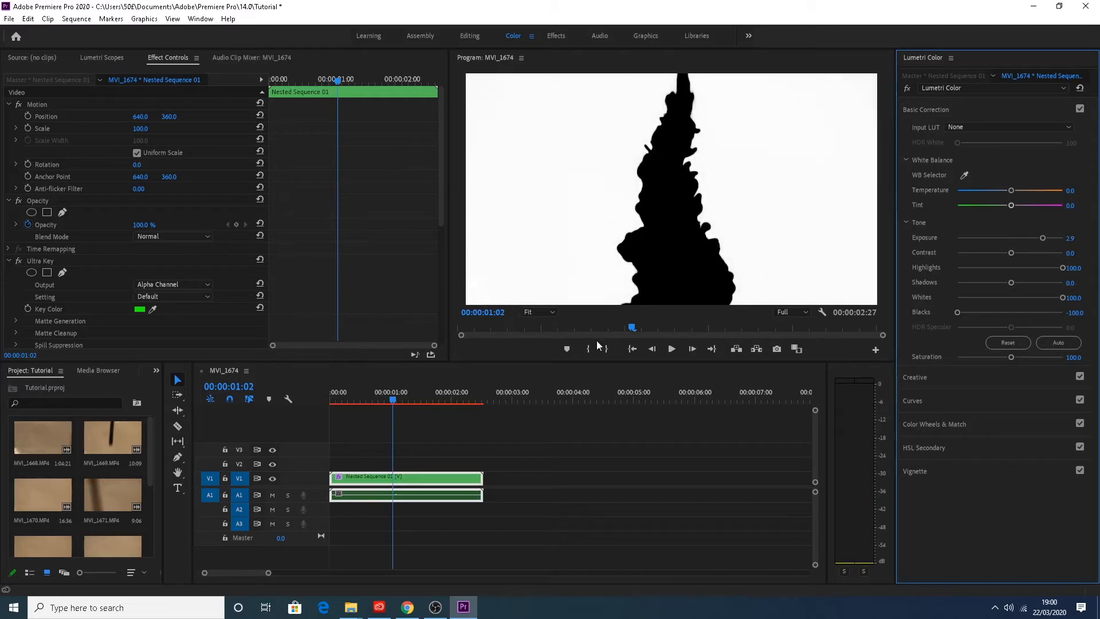
left_click_drag(391, 400, 446, 402)
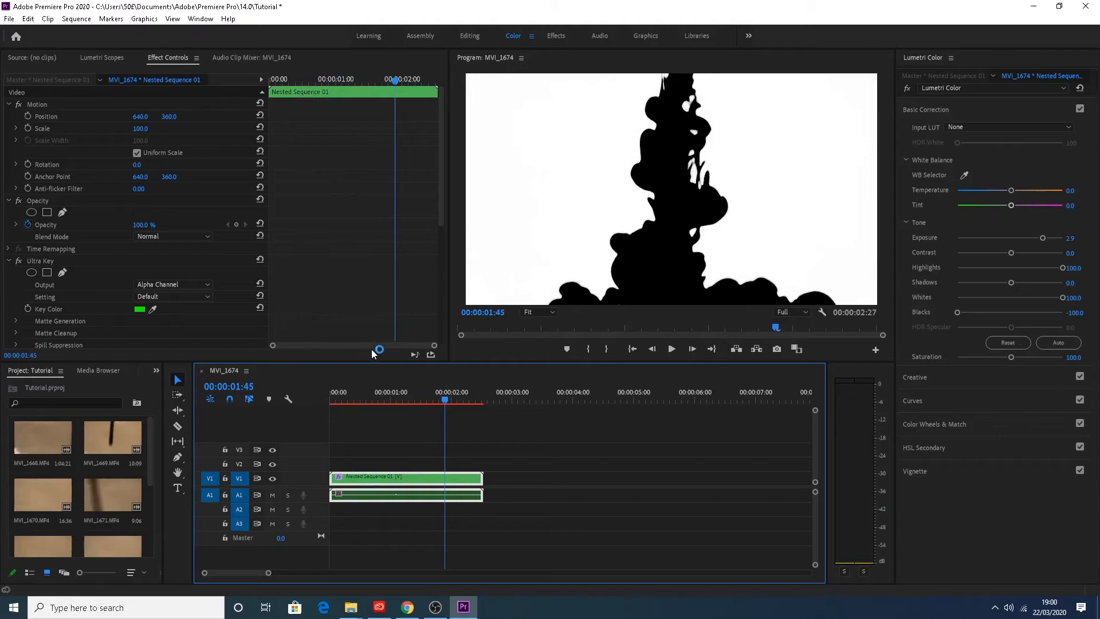
left_click_drag(449, 400, 431, 400)
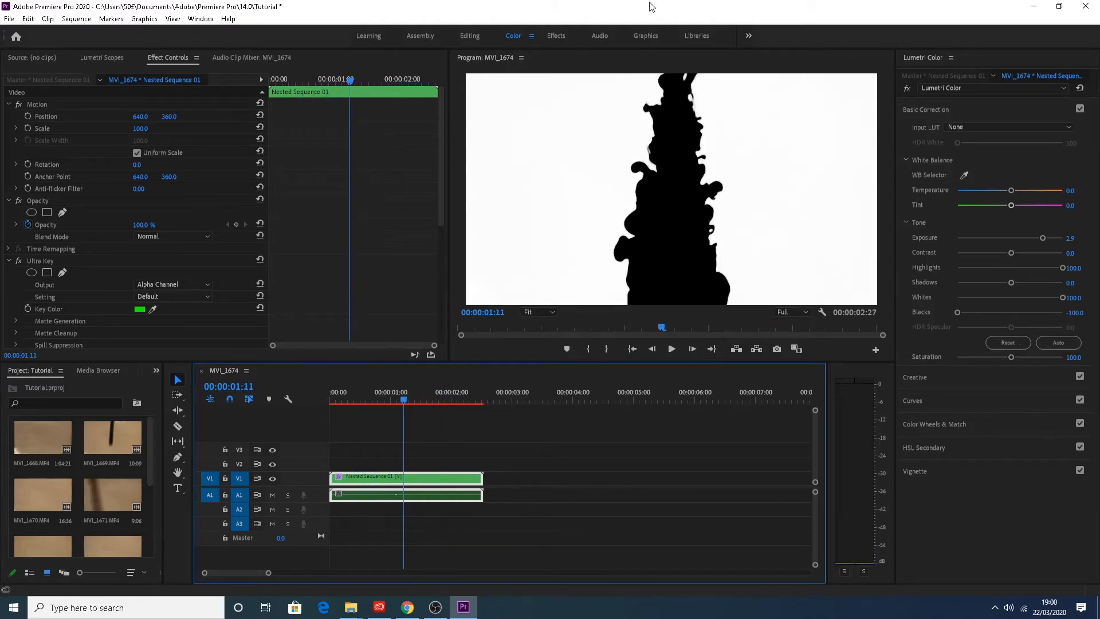
- Switch to the Effects workspace and duplicate the nested sequence onto V2 directly above the original
left_click(552, 36)
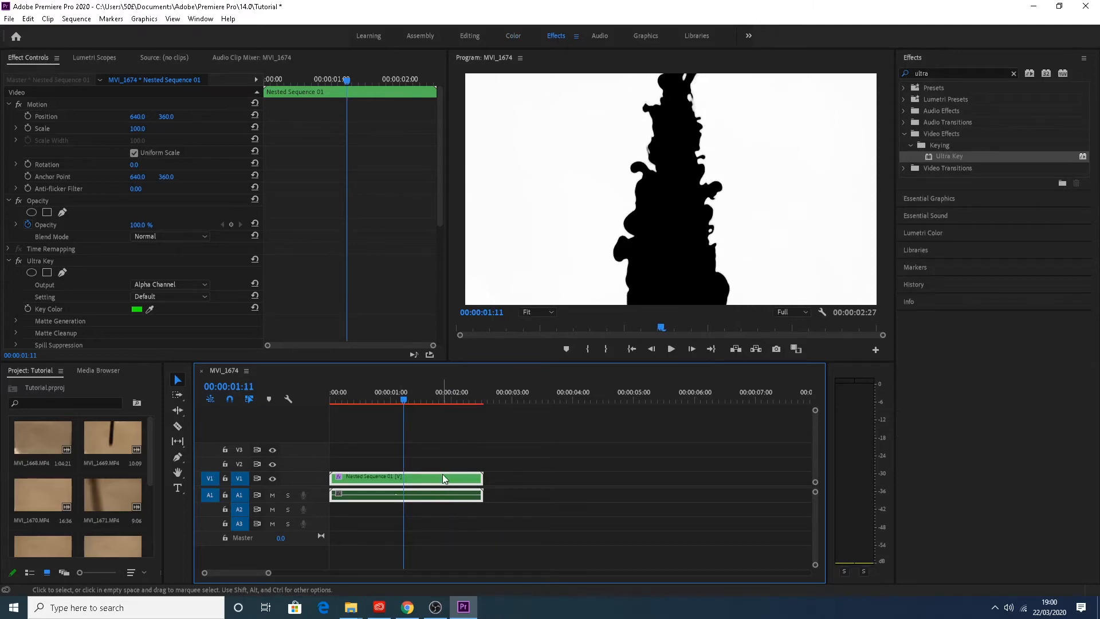
left_click_drag(442, 473, 444, 464)
mouse_move(401, 391)
left_mouse_down()
mouse_move(374, 404)
mouse_move(401, 407)
left_mouse_up()
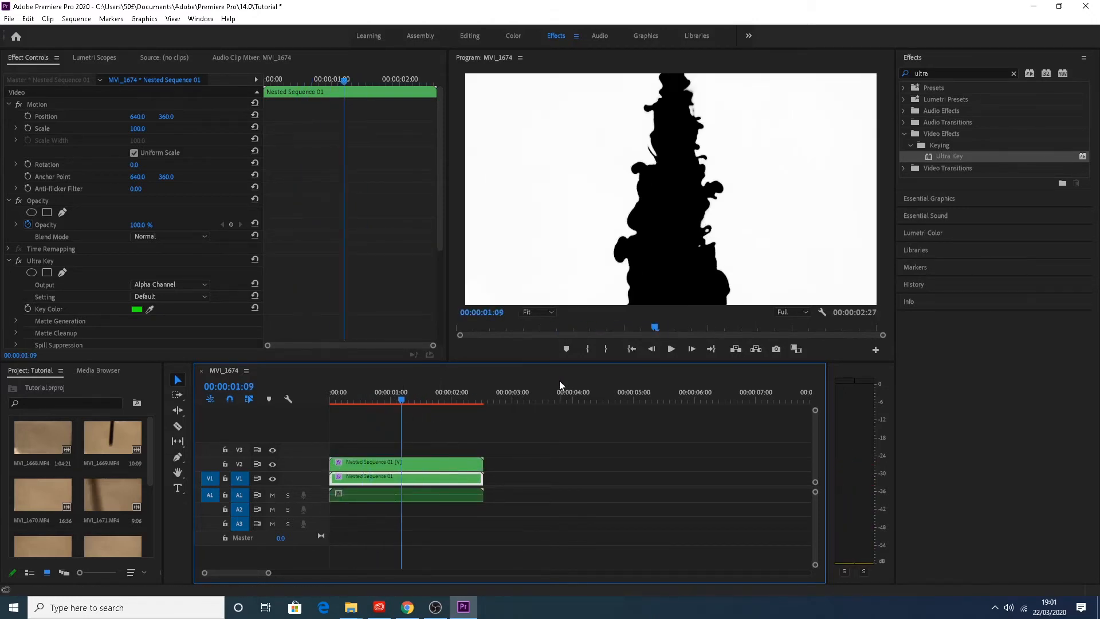
- Find the Invert video effect, apply it to the nested sequence copy on V2 and scrub to check it
left_click_drag(940, 73, 846, 99)
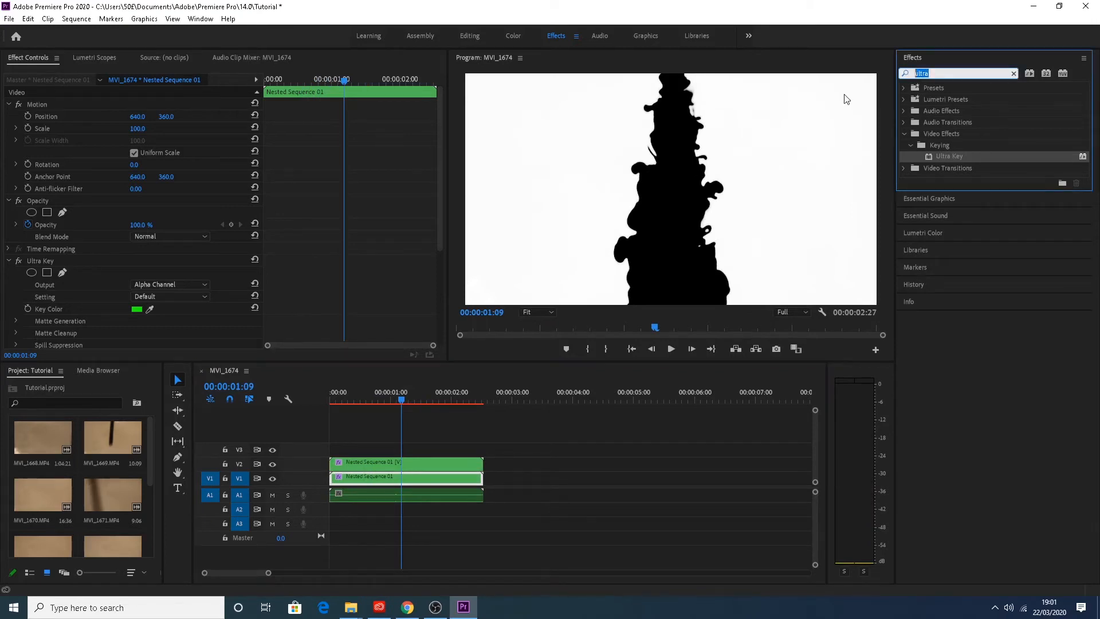
type("invert")
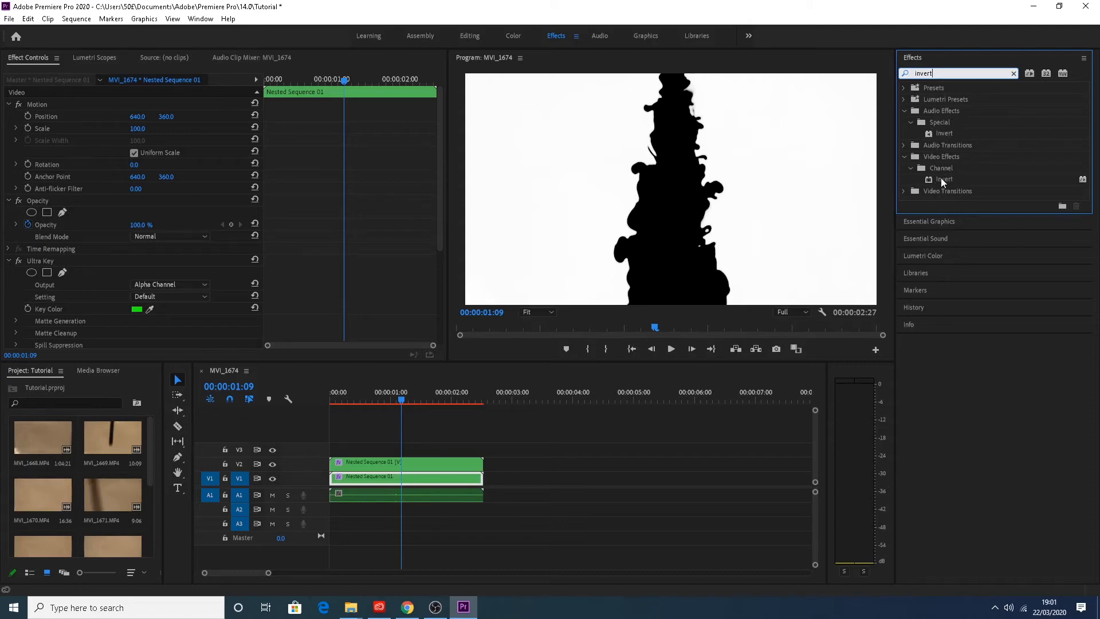
left_click_drag(941, 180, 421, 465)
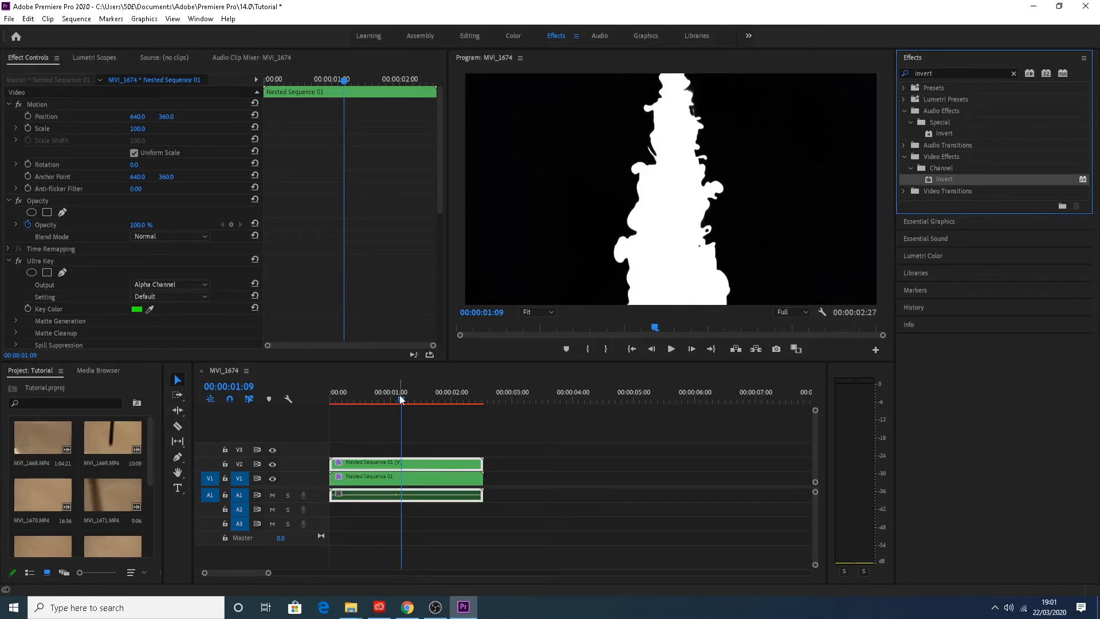
mouse_move(401, 399)
left_mouse_down()
mouse_move(458, 404)
mouse_move(410, 408)
left_mouse_up()
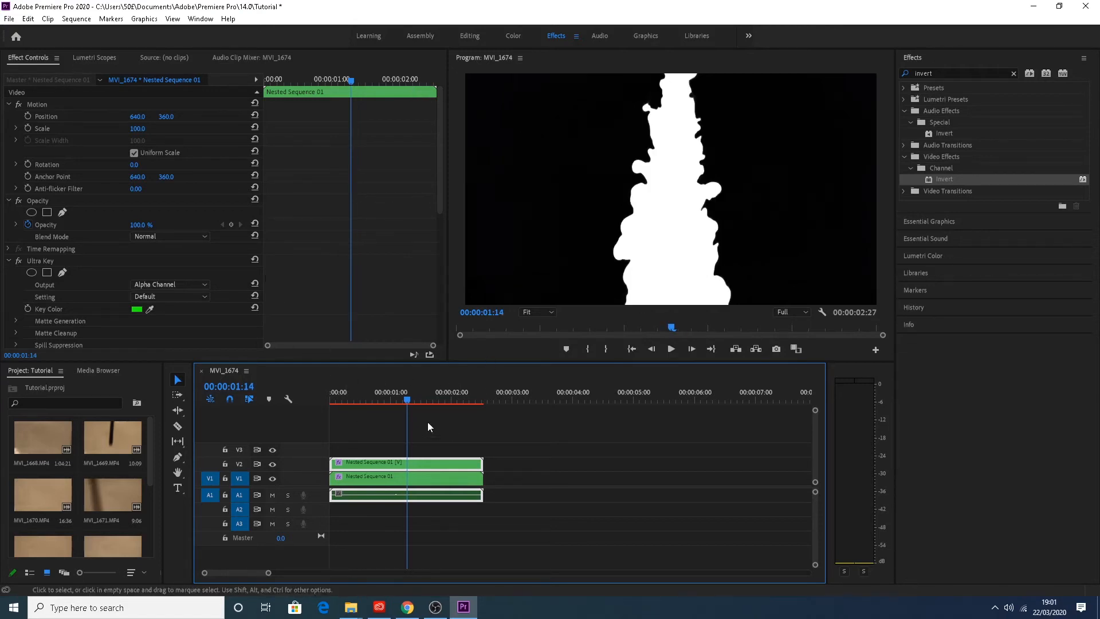
mouse_move(408, 400)
left_mouse_down()
mouse_move(358, 407)
mouse_move(401, 400)
left_mouse_up()
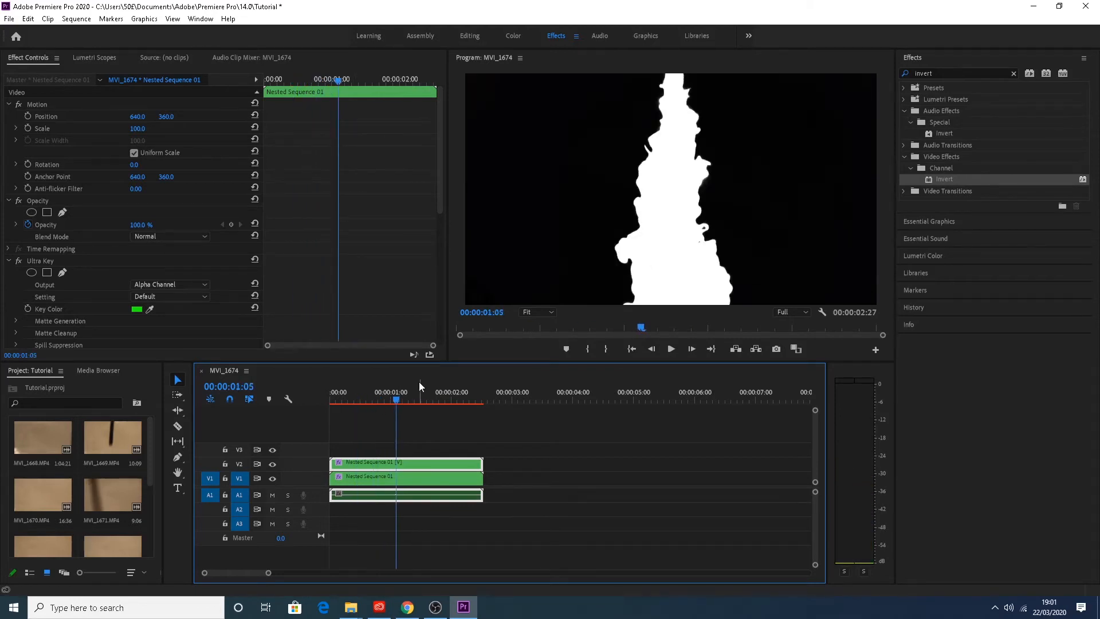
- Find the Crop effect and apply it to the inverted nested sequence on V2
left_click(952, 72)
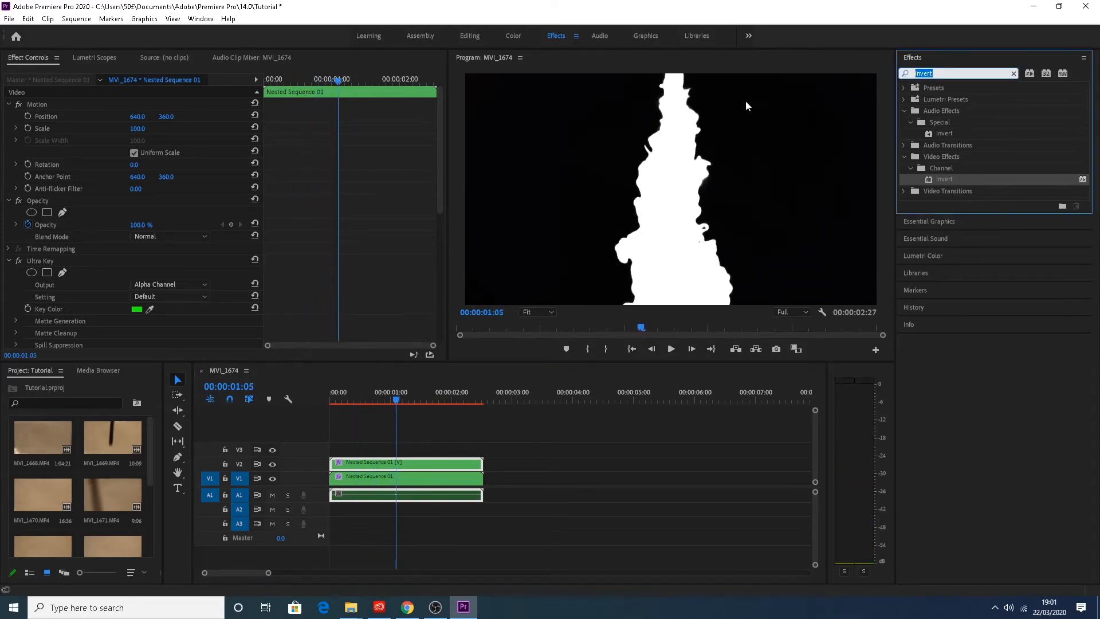
type("crop")
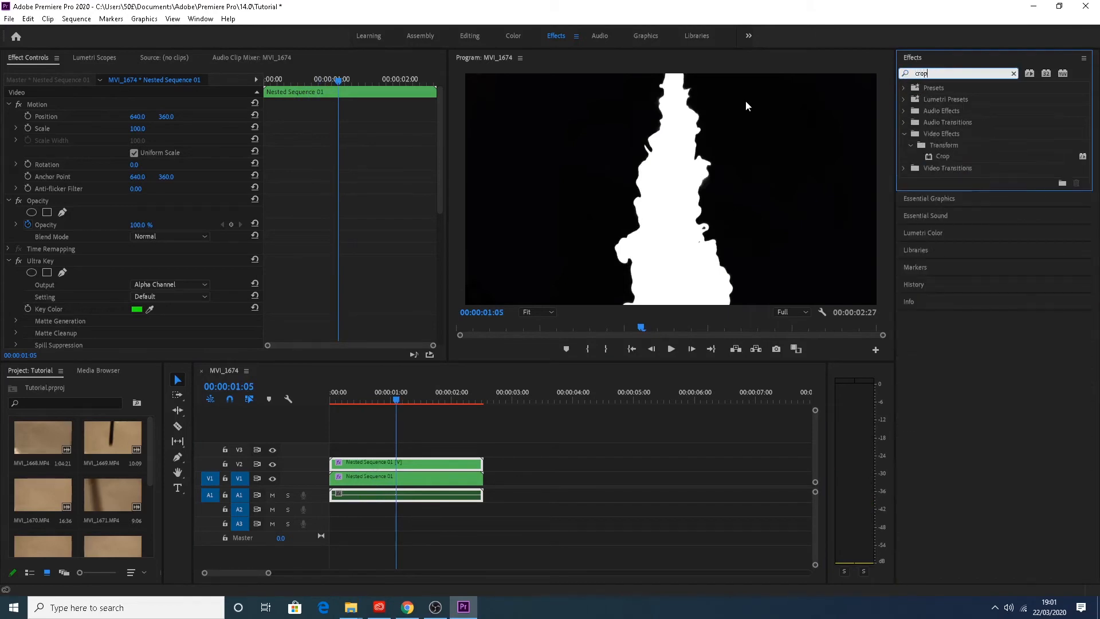
left_click_drag(927, 157, 370, 484)
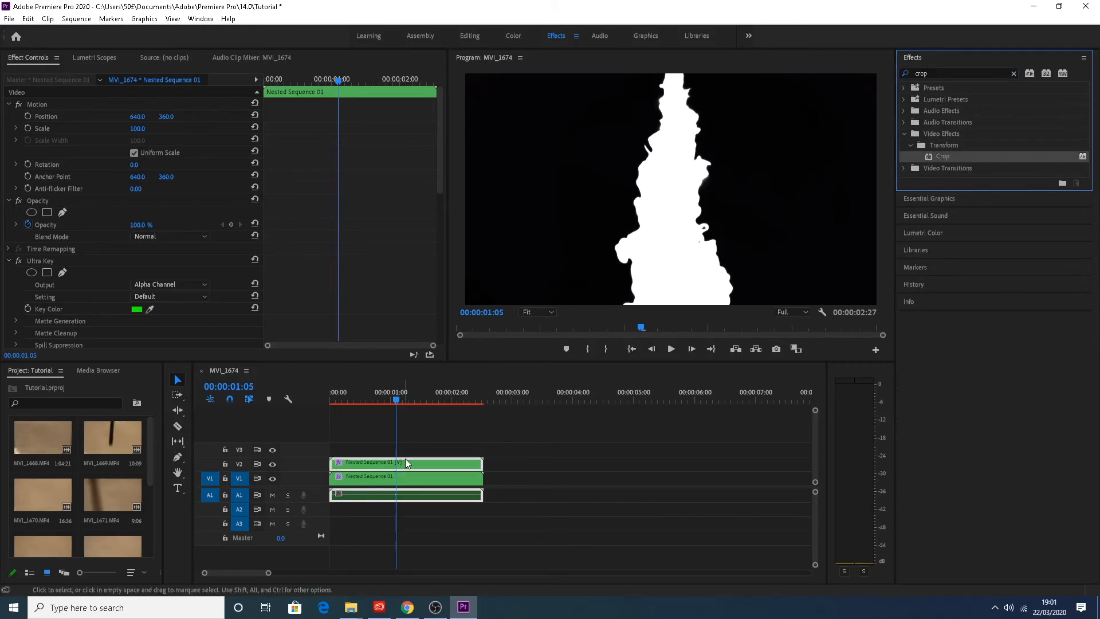
- Set the Crop effect's Left, Top, Right and Bottom values to 20% each on the V2 clip
scroll(434, 225, "down", 2)
scroll(424, 299, "down", 8)
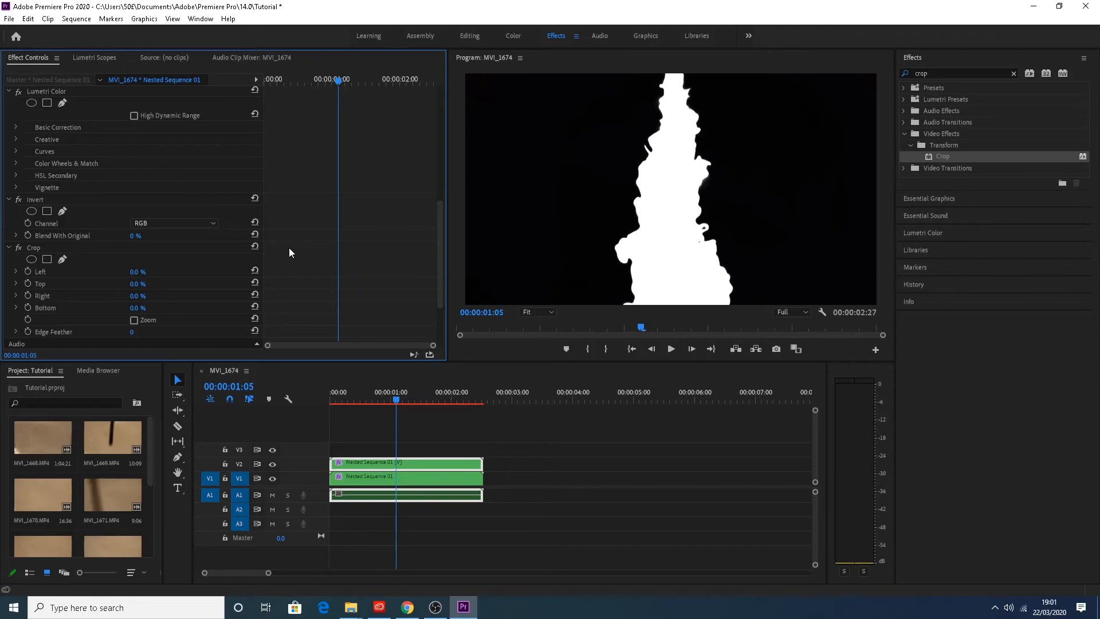
left_click(137, 271)
type("20")
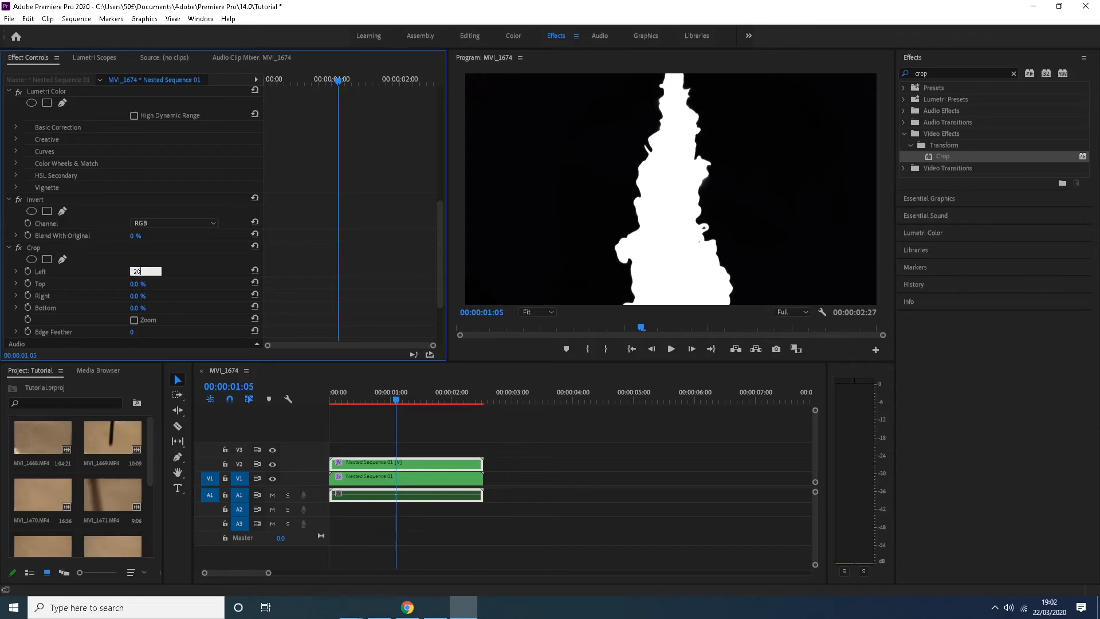
key("Tab")
type("20")
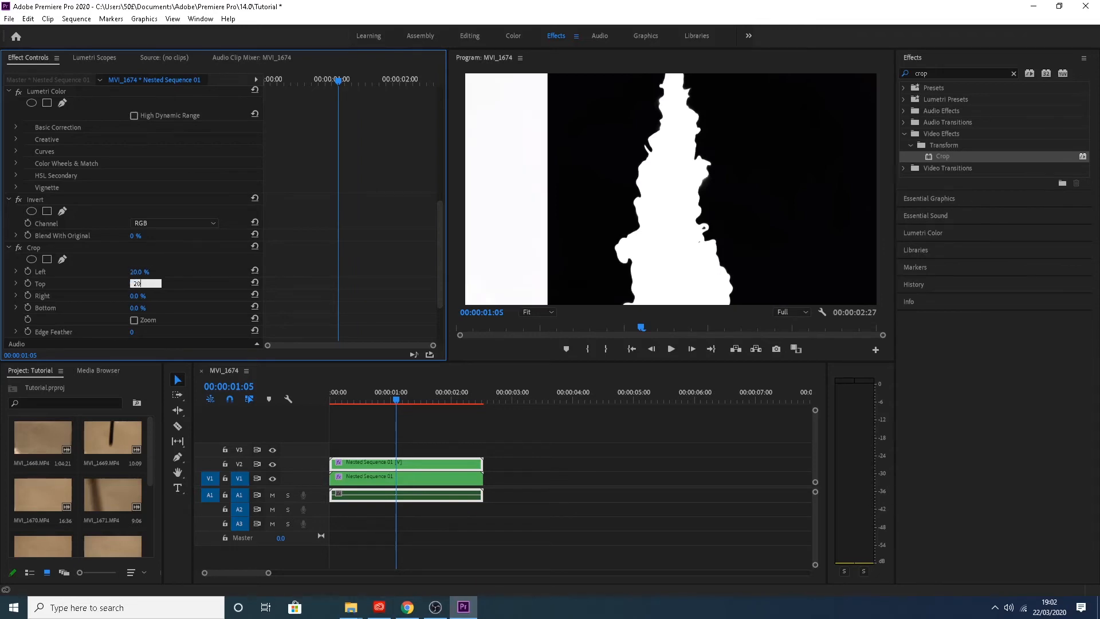
key("Tab")
type("2")
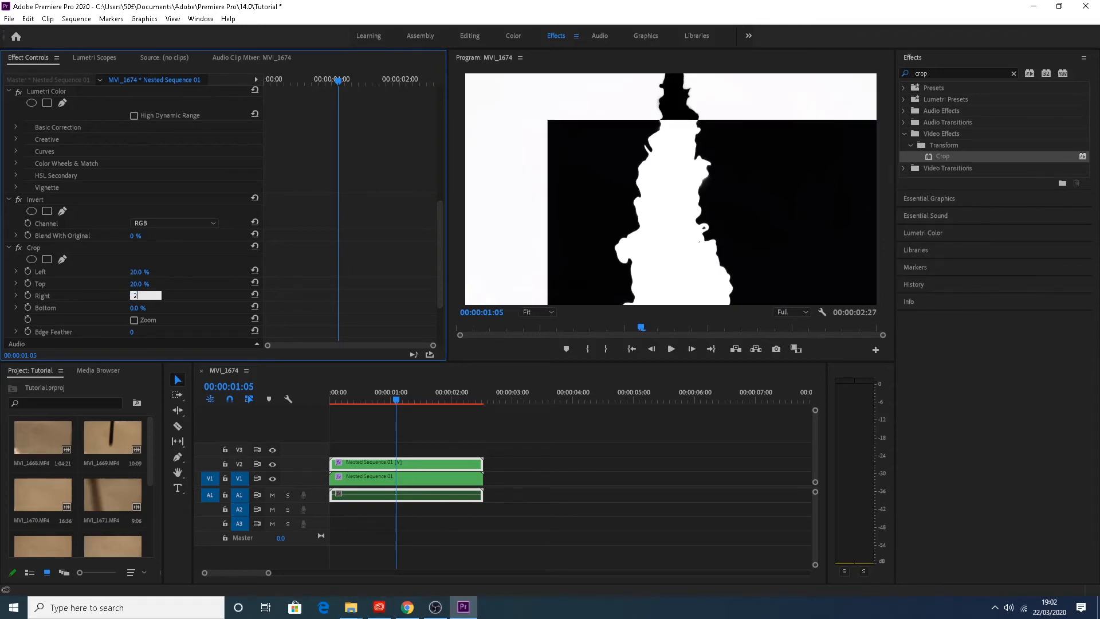
type("0")
key("Return")
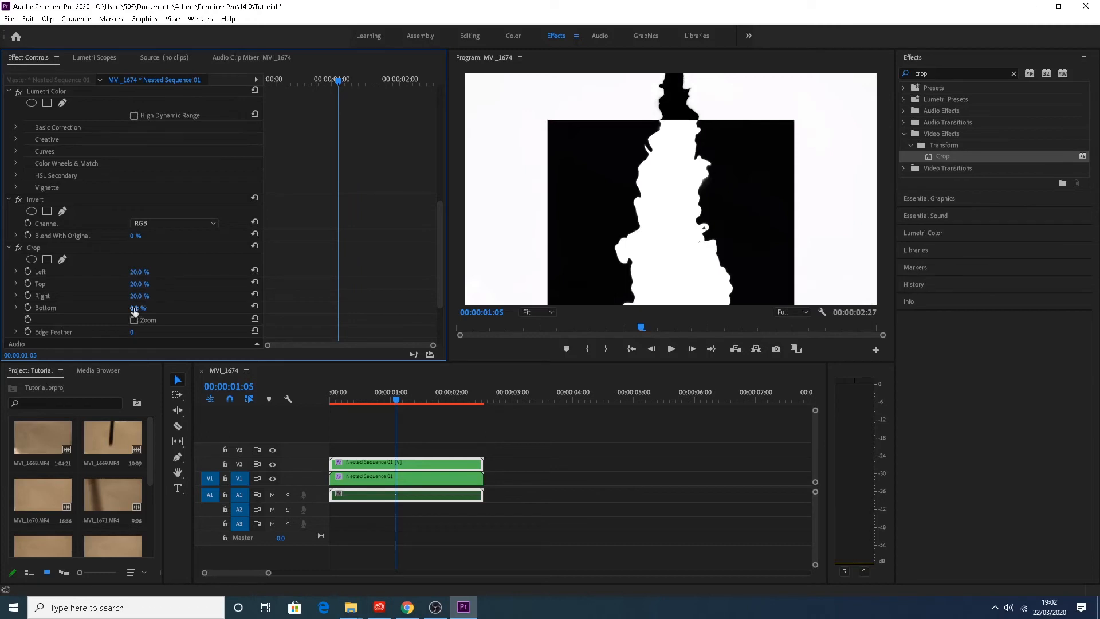
left_click(135, 310)
type("20")
key("Return")
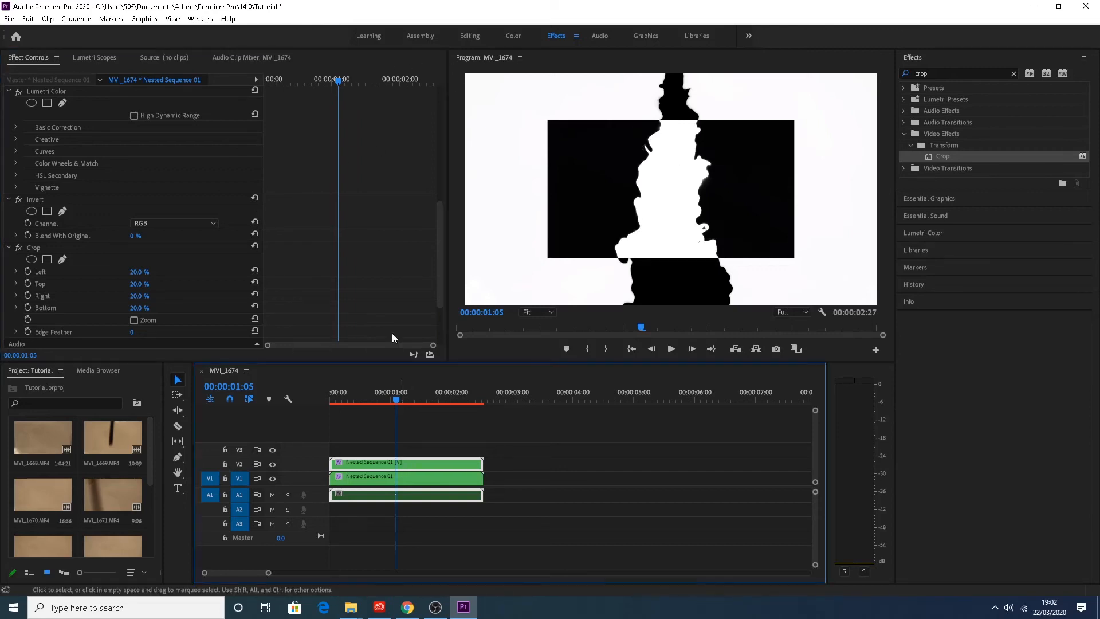
- Draw a closed triangular opacity mask with the Pen tool, from the crop's upper edge at the ink to its two lower corners
scroll(355, 180, "up", 3)
scroll(356, 184, "up", 6)
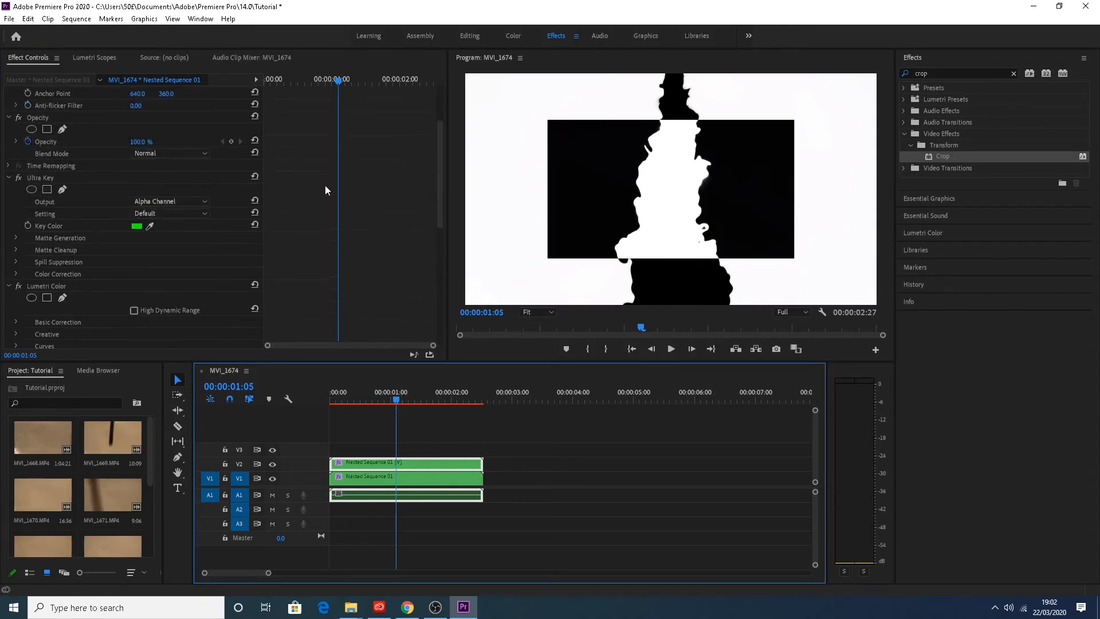
scroll(310, 187, "up", 1)
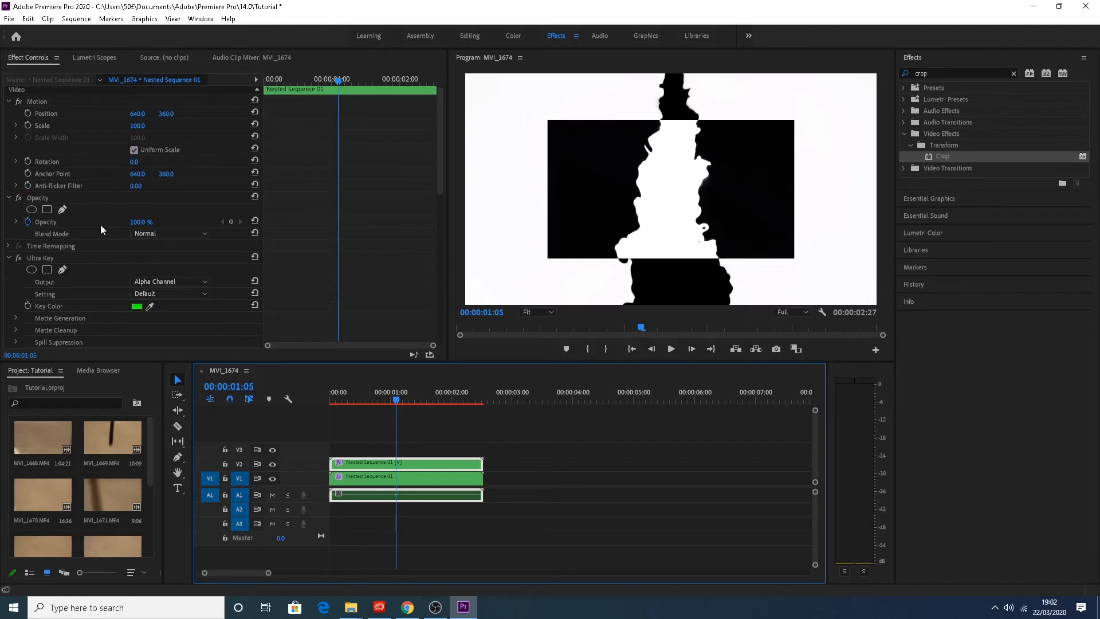
left_click(63, 208)
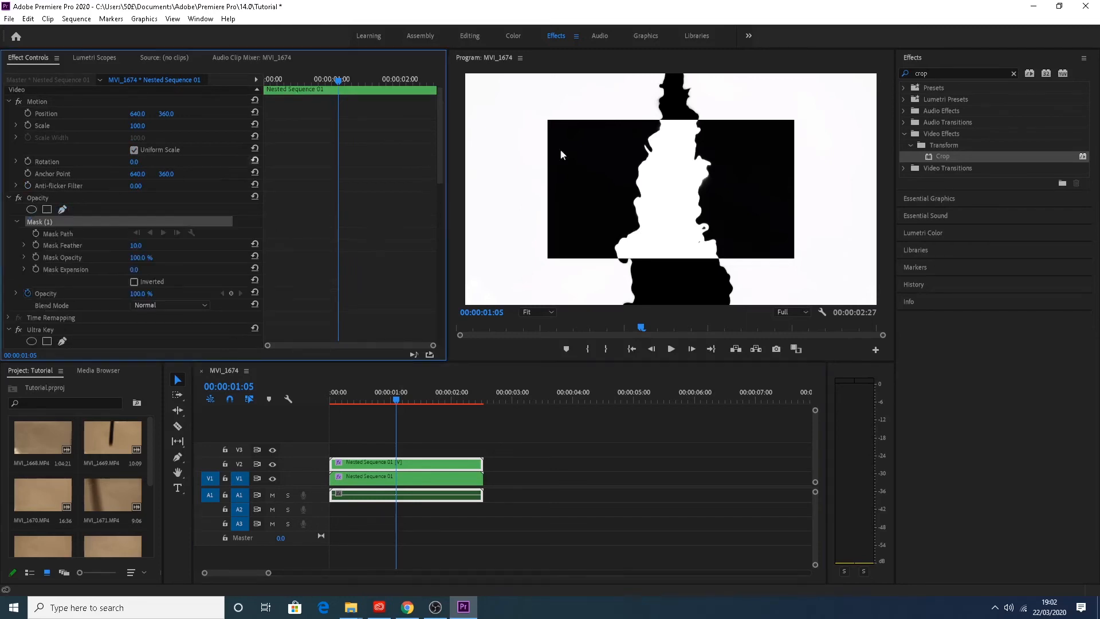
left_click(660, 123)
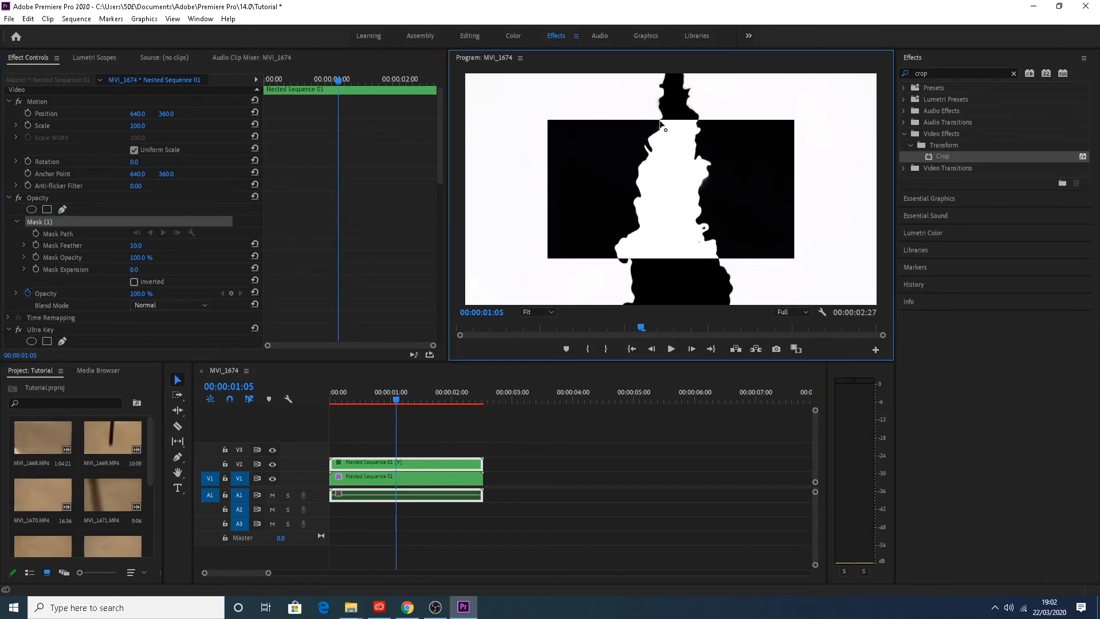
left_click(549, 258)
left_click(794, 257)
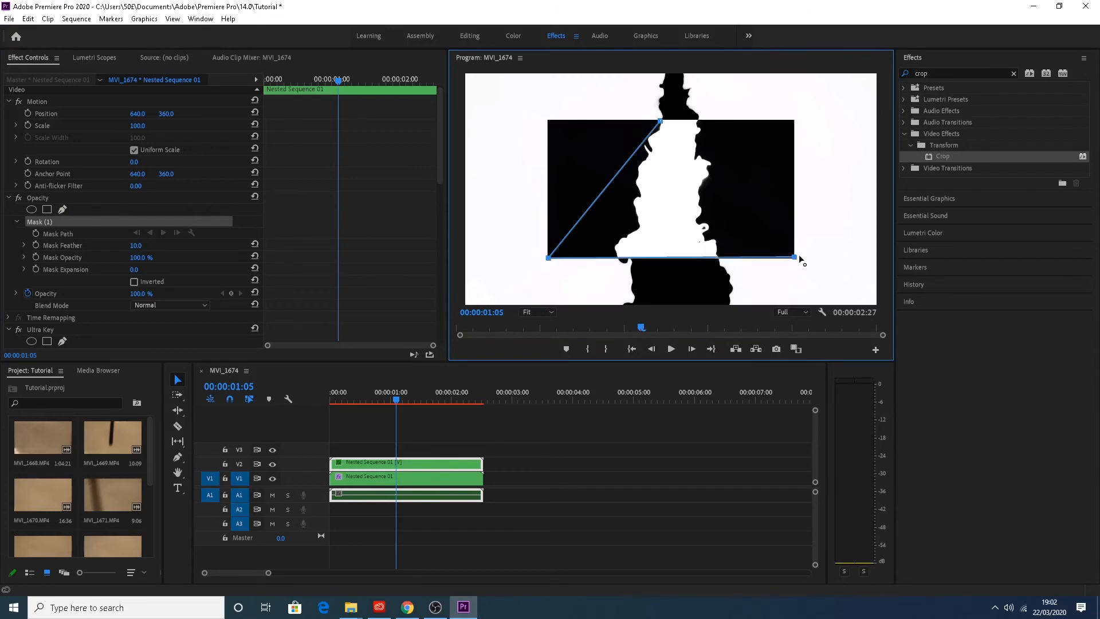
left_click(661, 123)
left_click(661, 122)
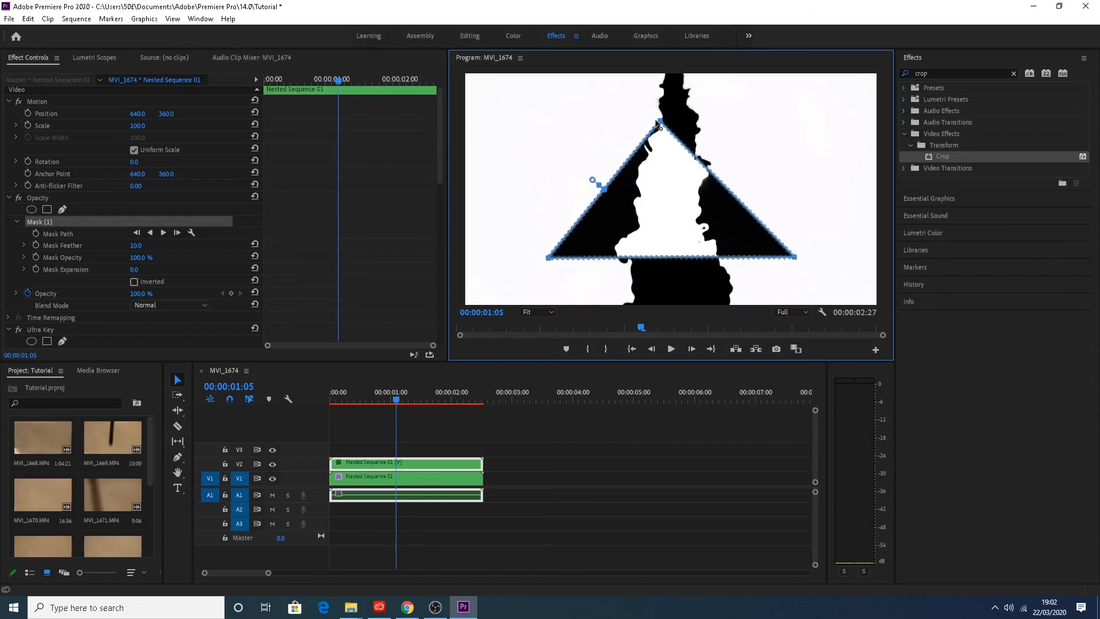
- Shift the triangular mask's apex slightly up toward the frame's centre and set the Crop effect's Top value to 0%
left_click_drag(659, 122, 668, 117)
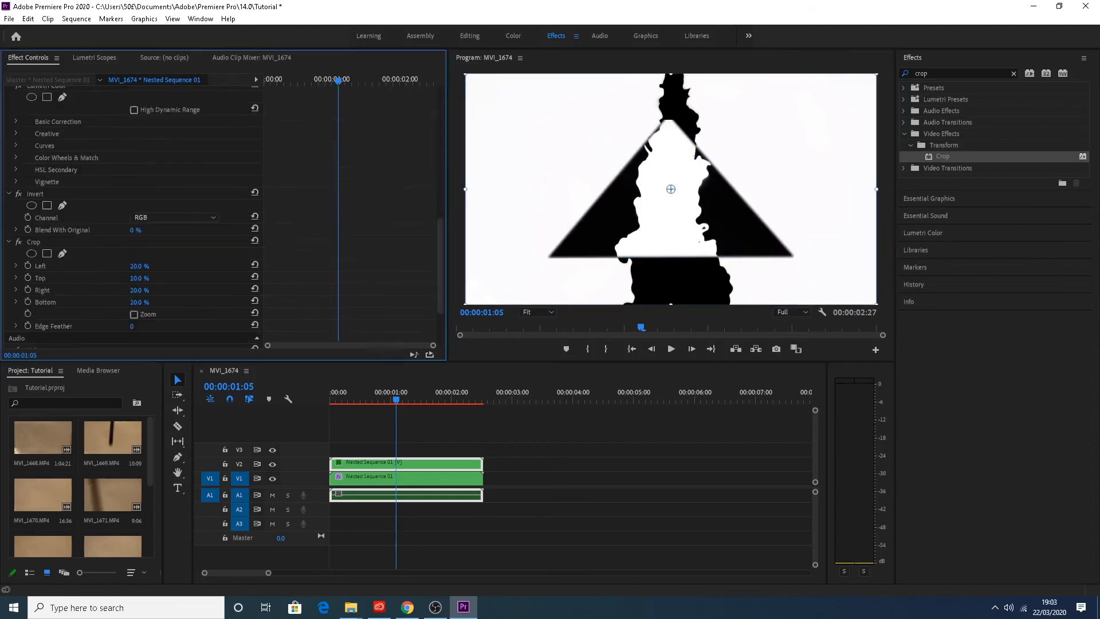
left_click_drag(140, 278, 128, 278)
- Set the feather of the triangular opacity mask to 0
scroll(366, 218, "up", 3)
scroll(644, 136, "up", 2)
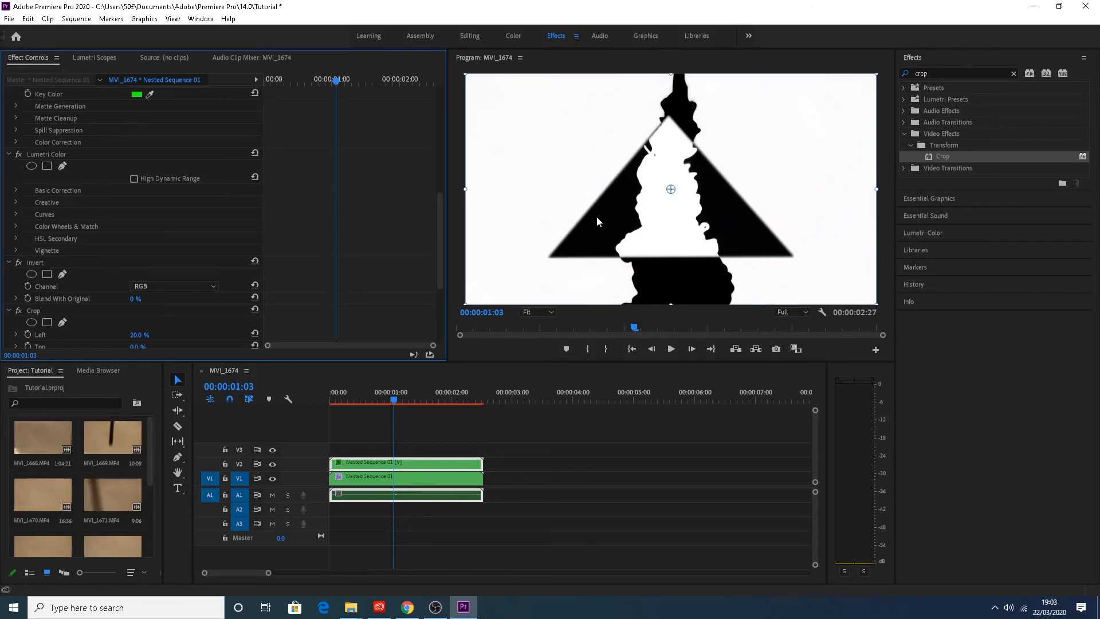
scroll(29, 143, "up", 5)
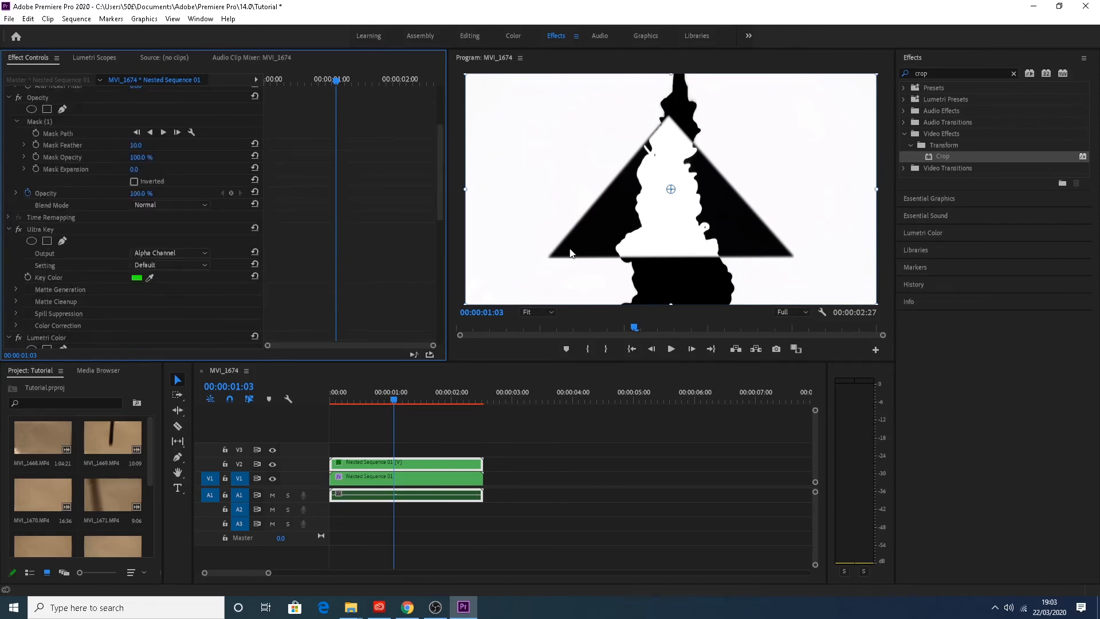
left_click(135, 145)
type("0")
key("Return")
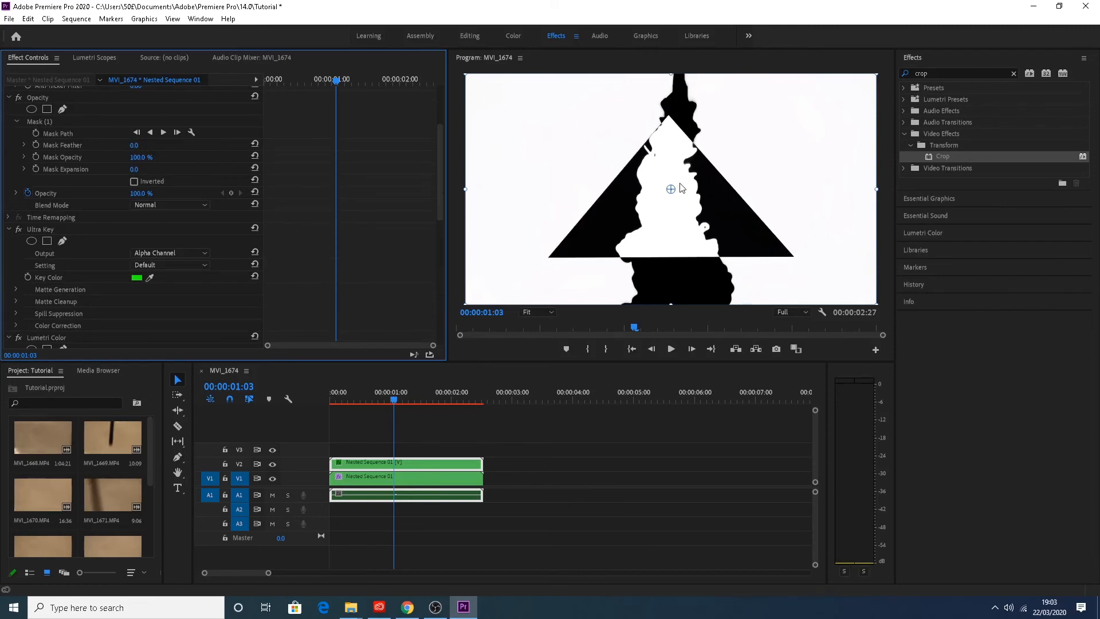
- Scrub through the sequence to preview the inverted triangle, return the playhead to the start and deselect the clips
left_click(390, 403)
mouse_move(389, 408)
left_mouse_down()
mouse_move(335, 405)
mouse_move(401, 404)
left_mouse_up()
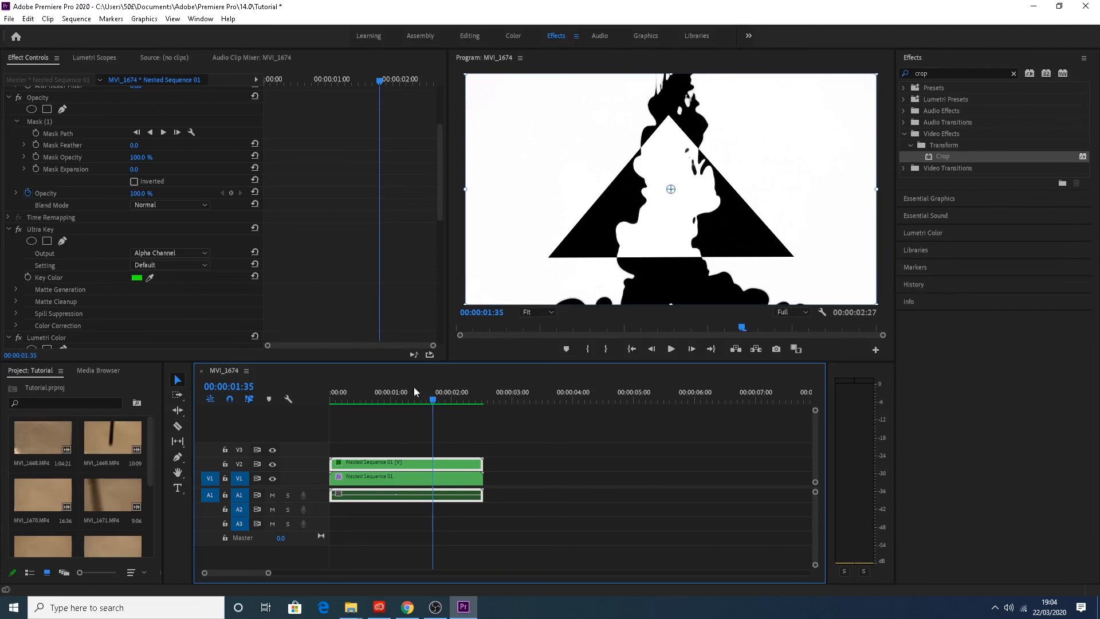
key("Home")
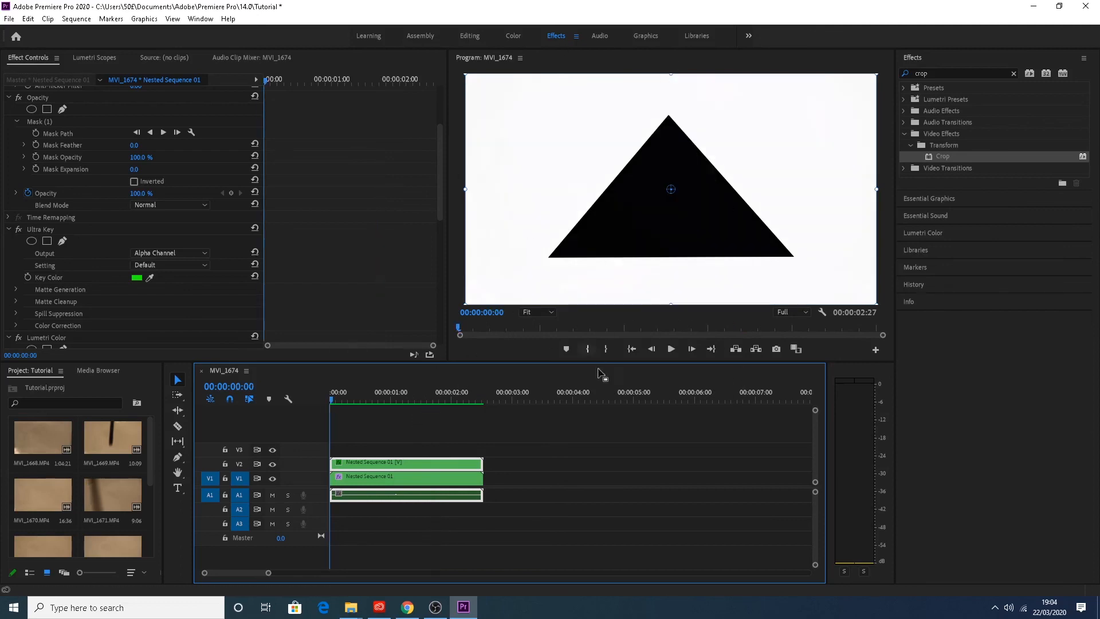
left_click(547, 411)
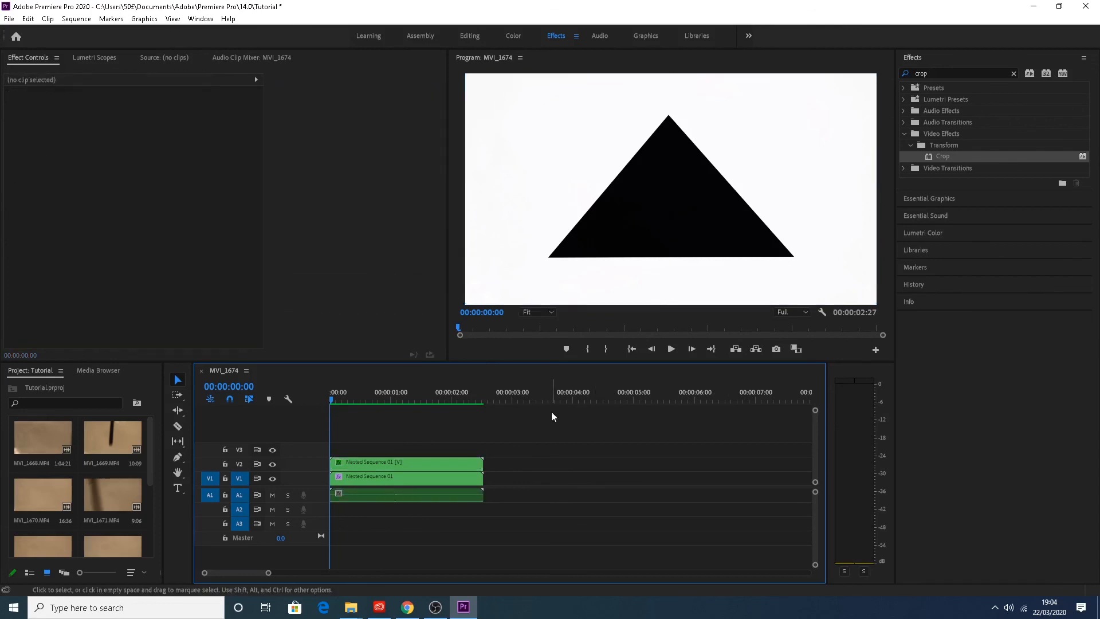